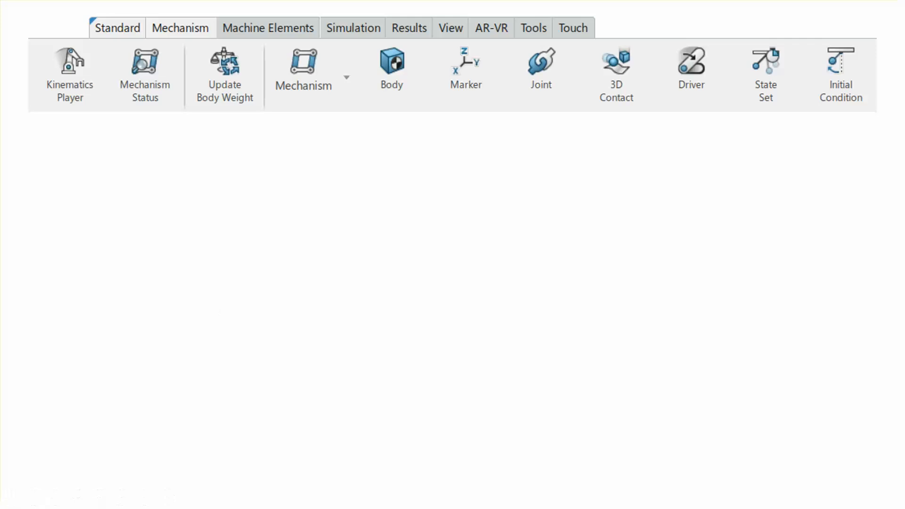
{"action": "left_click", "coordinate": [842, 101]}
{"action": "left_click", "coordinate": [847, 85]}
{"action": "left_click", "coordinate": [867, 195]}
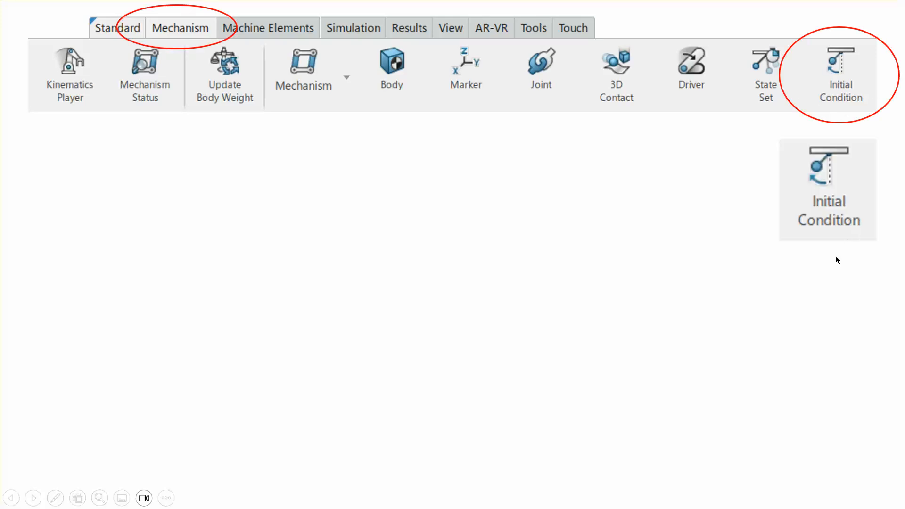
{"action": "left_click", "coordinate": [826, 280]}
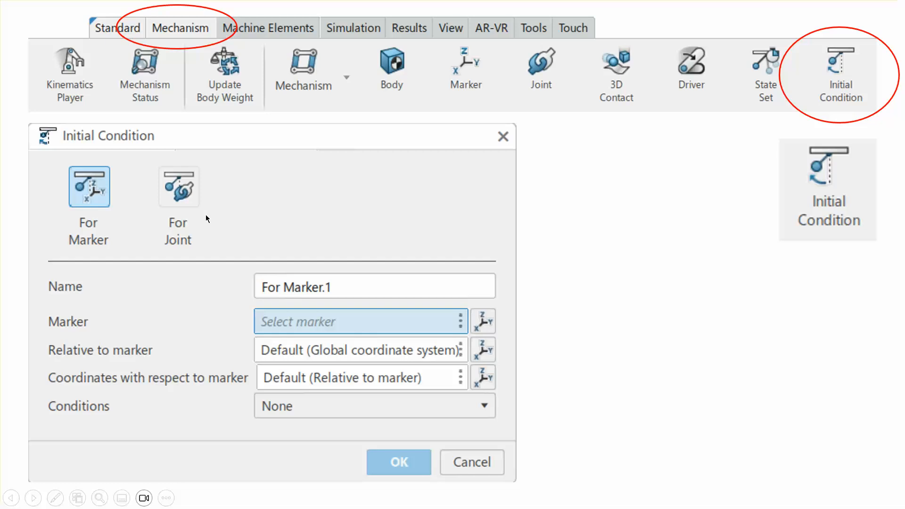
{"action": "left_click", "coordinate": [617, 288]}
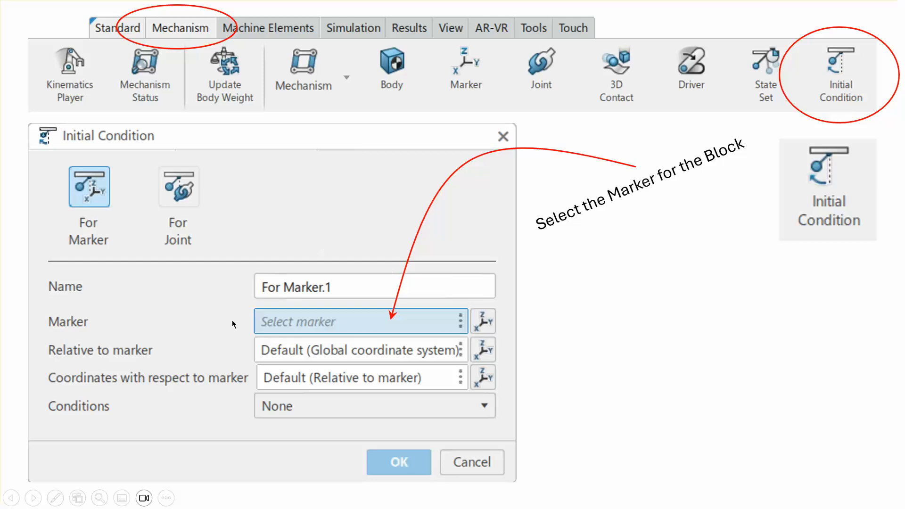
{"action": "left_click", "coordinate": [668, 311]}
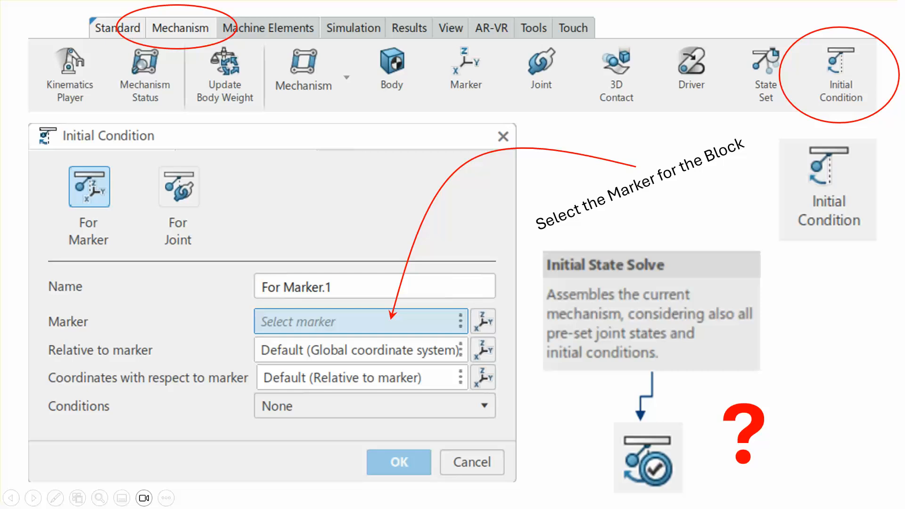
{"action": "left_click", "coordinate": [835, 375]}
{"action": "left_click", "coordinate": [834, 375]}
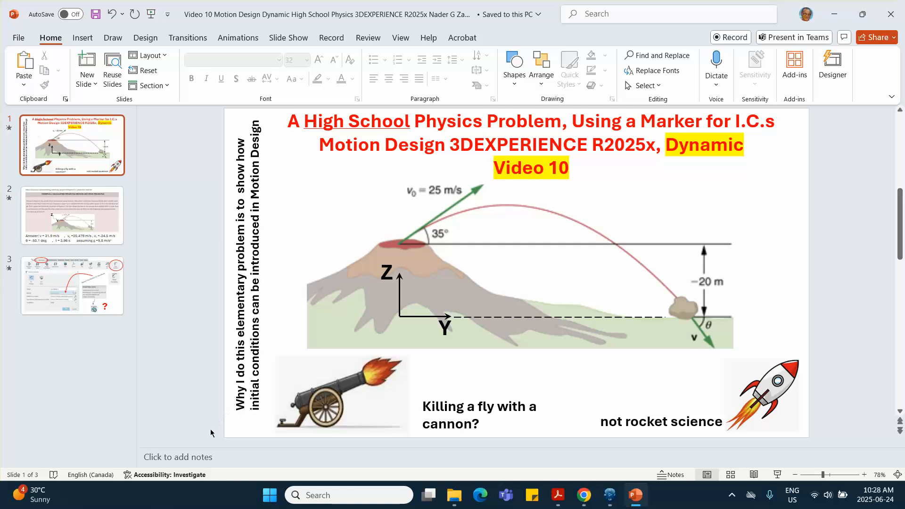
Switch to 3DEXPERIENCE and create a new physical product in Assembly Design.
{"action": "left_click", "coordinate": [609, 493]}
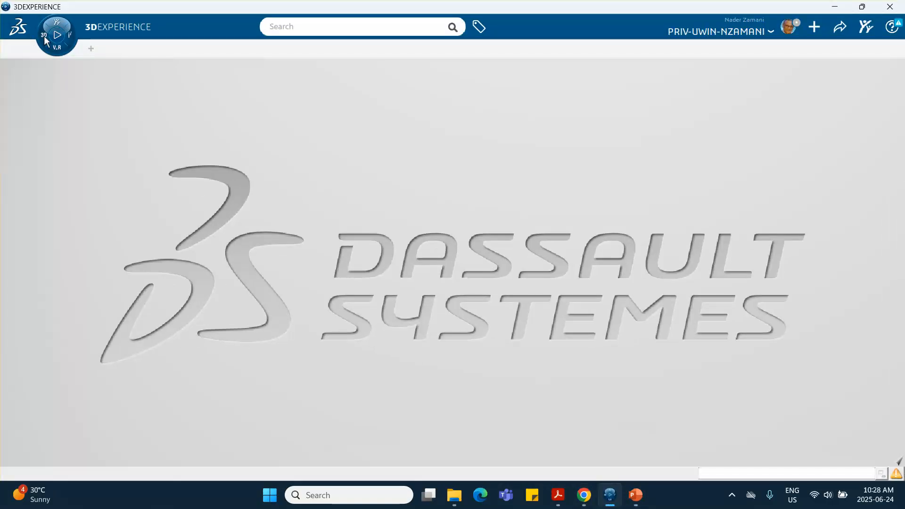
{"action": "left_click", "coordinate": [46, 41]}
{"action": "left_click", "coordinate": [68, 144]}
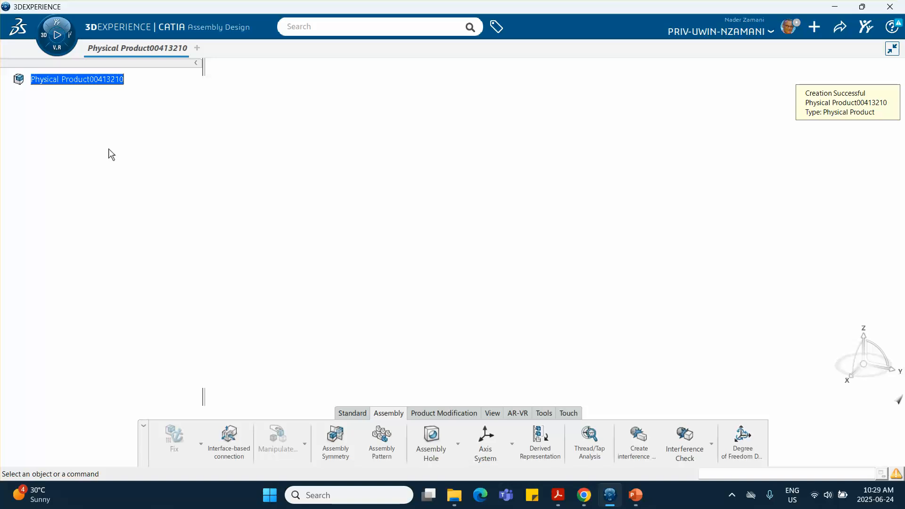
Insert a new 3D Part under the root physical product and show its 3D shape in the tree.
{"action": "right_click", "coordinate": [89, 81]}
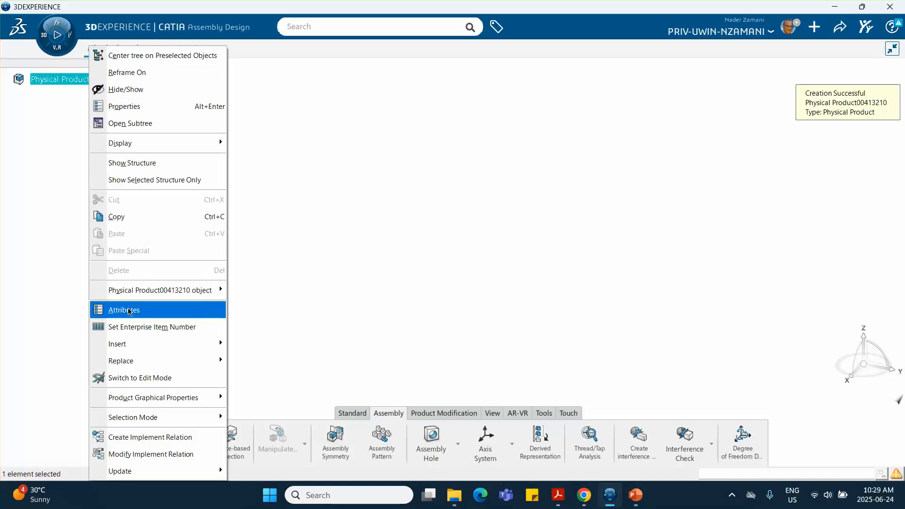
{"action": "mouse_move", "coordinate": [146, 351]}
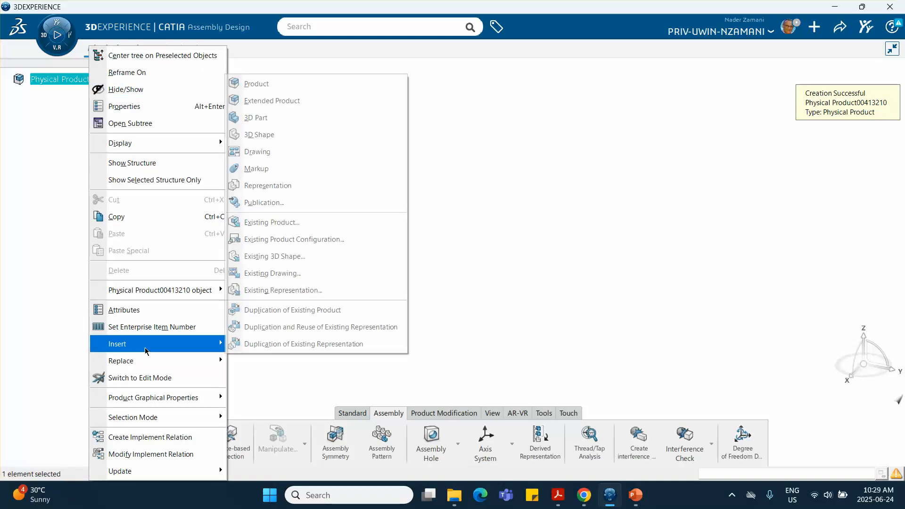
{"action": "left_click", "coordinate": [256, 118]}
{"action": "left_click", "coordinate": [17, 95]}
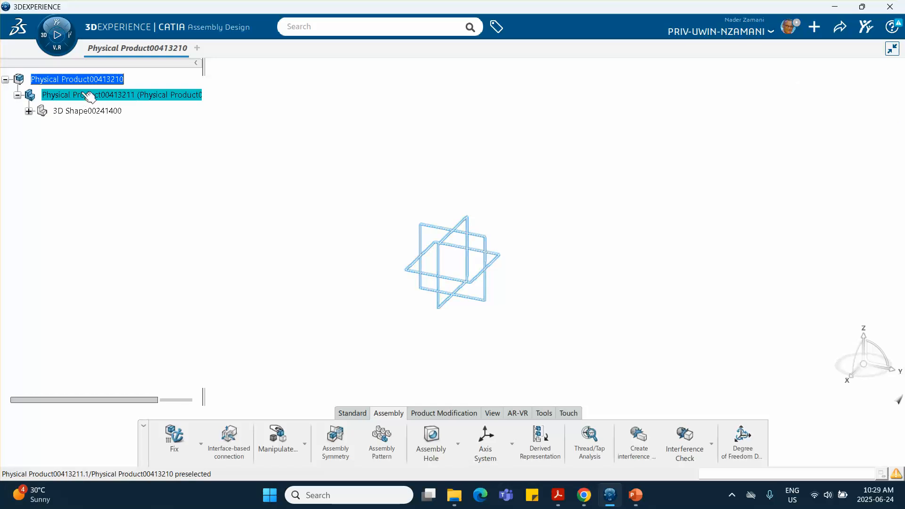
Rename the inserted part as rock in both its instance title and its reference title.
{"action": "right_click", "coordinate": [81, 95]}
{"action": "left_click", "coordinate": [117, 72]}
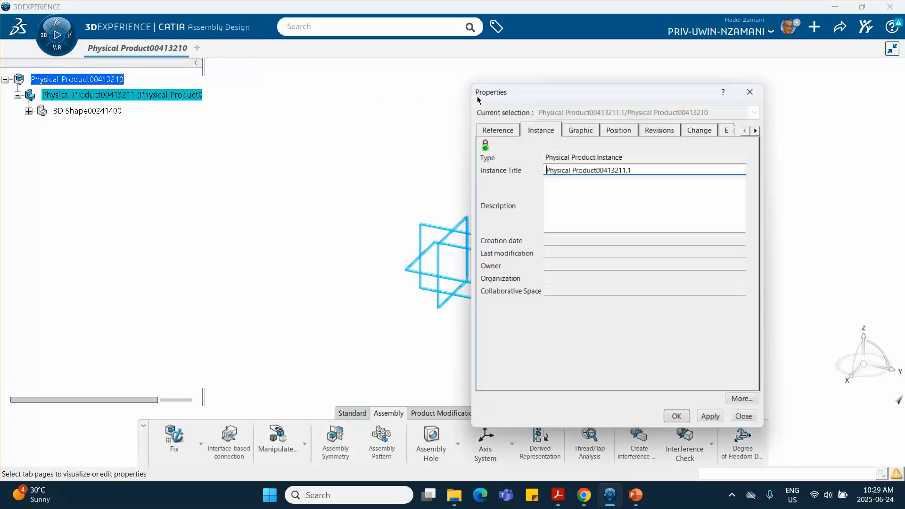
{"action": "key", "text": "ctrl+a"}
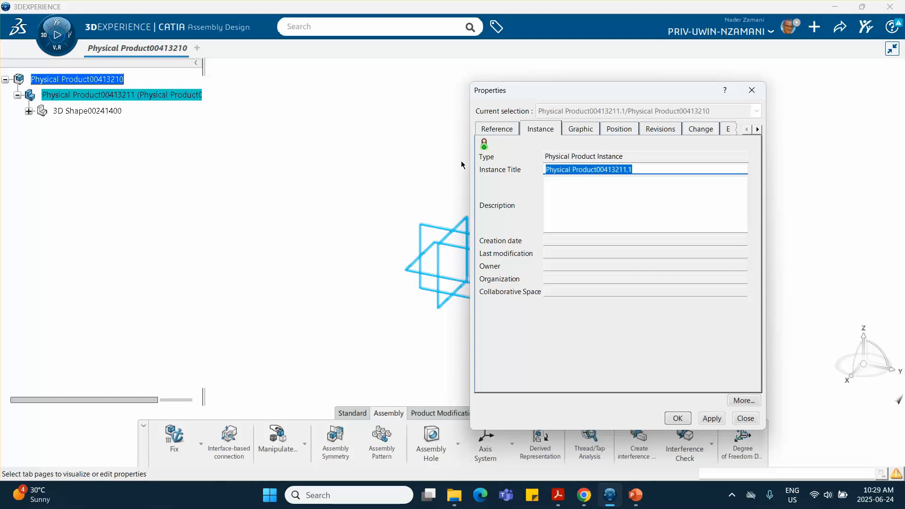
{"action": "key", "text": "BackSpace"}
{"action": "type", "text": "rock"}
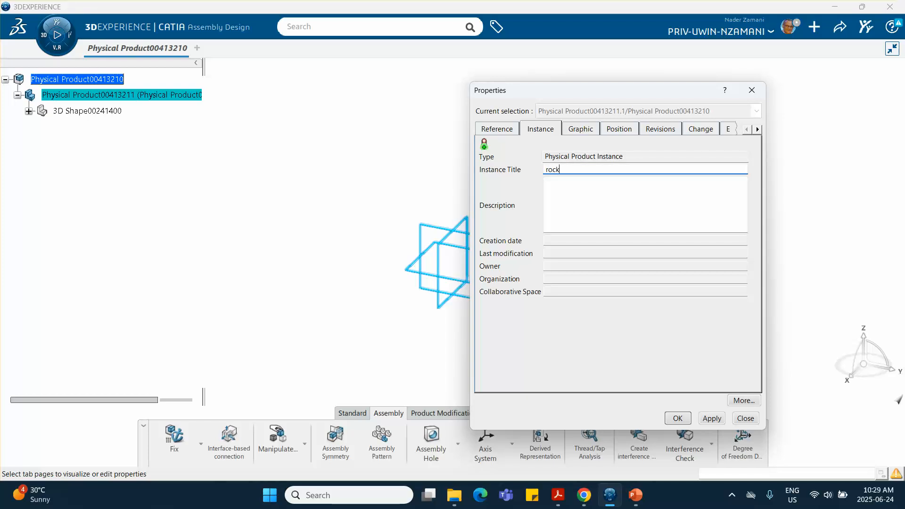
{"action": "left_click", "coordinate": [495, 130]}
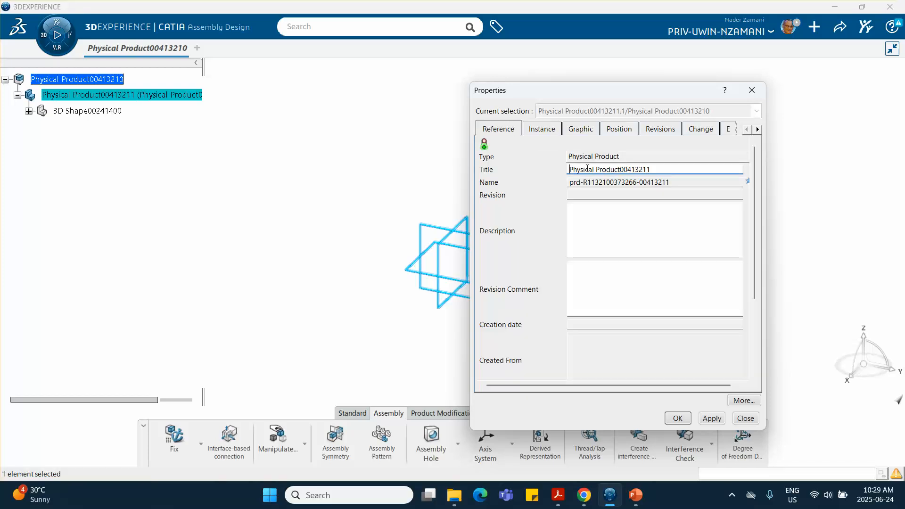
{"action": "left_click_drag", "start_coordinate": [656, 171], "coordinate": [569, 170]}
{"action": "type", "text": "rock"}
{"action": "left_click", "coordinate": [678, 419]}
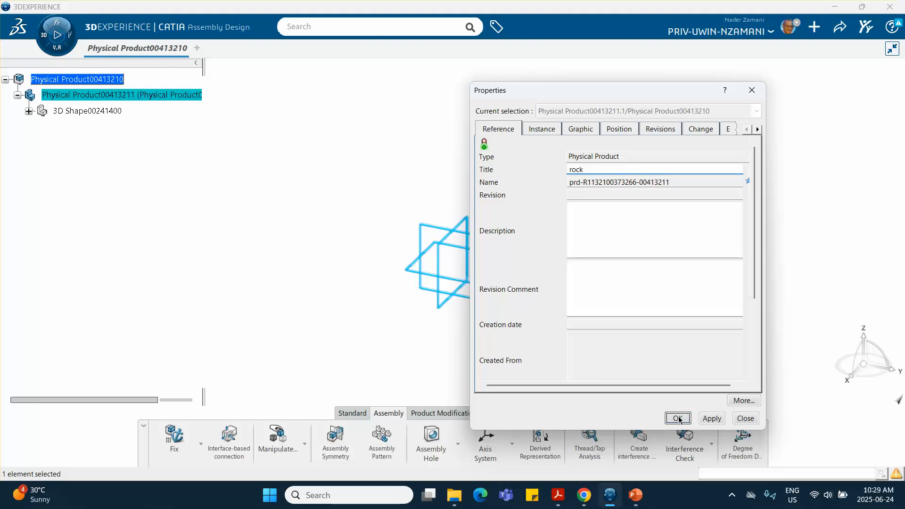
Activate the rock's 3D shape in Part Design and start a sketch on the xy plane.
{"action": "left_click", "coordinate": [29, 111]}
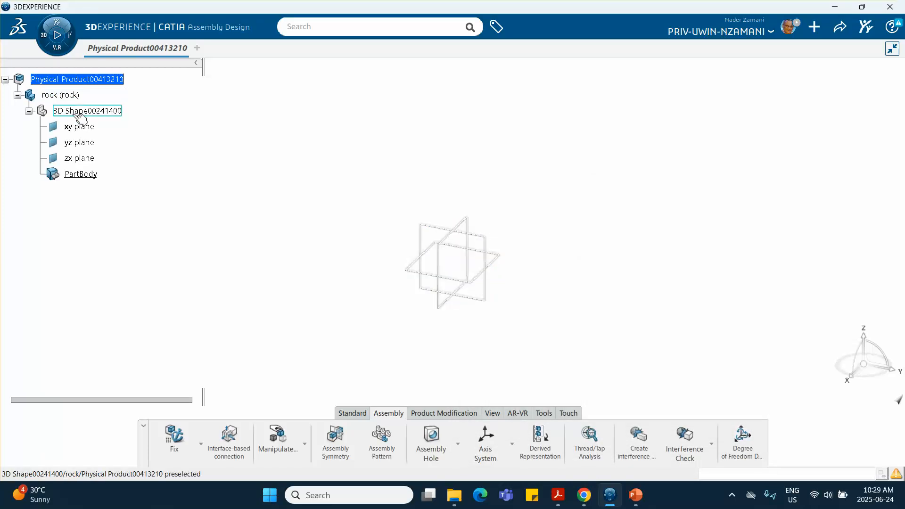
{"action": "left_click", "coordinate": [78, 113]}
{"action": "double_click", "coordinate": [78, 114]}
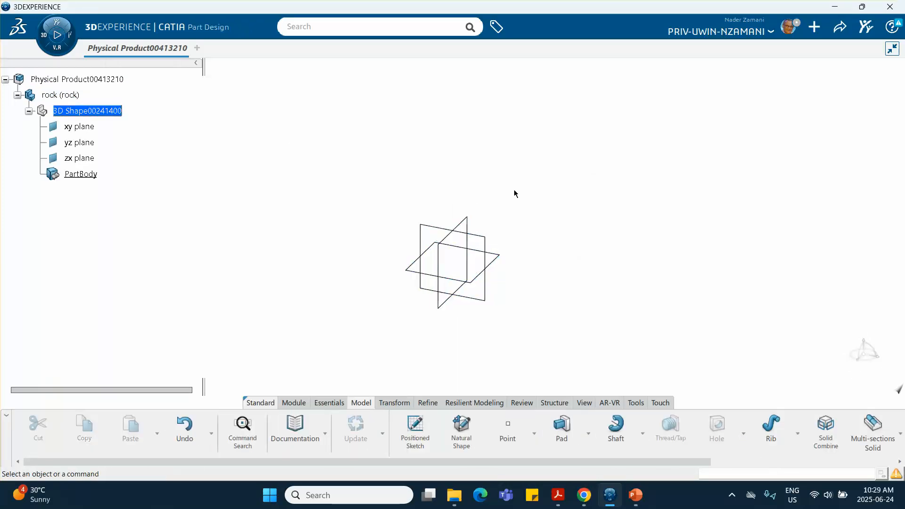
{"action": "left_click", "coordinate": [504, 257]}
{"action": "left_click", "coordinate": [577, 218]}
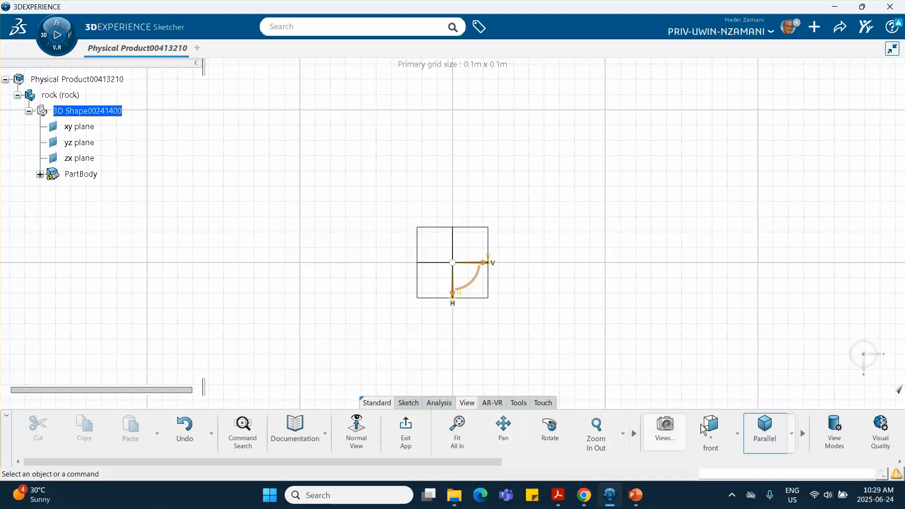
Sketch a circle with a radius of about 0.006 m centred on the sketch origin.
{"action": "left_click", "coordinate": [408, 403]}
{"action": "left_click", "coordinate": [559, 434]}
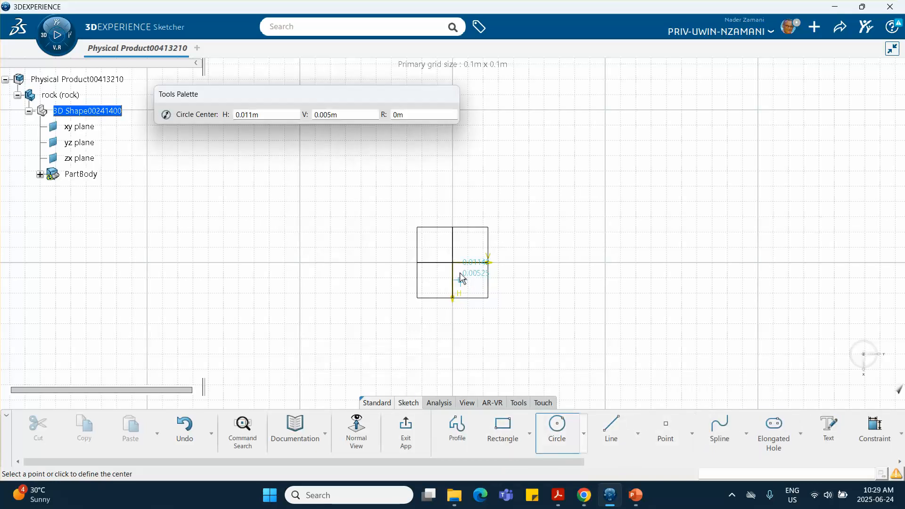
{"action": "left_click", "coordinate": [453, 263]}
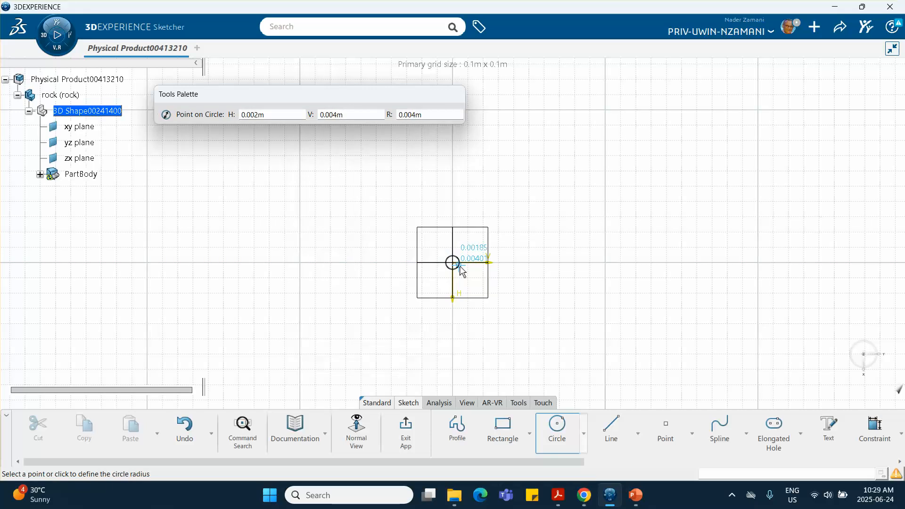
{"action": "left_click", "coordinate": [460, 266]}
Constrain the circle's radius to 0.1 m and exit the sketch.
{"action": "left_click", "coordinate": [630, 228]}
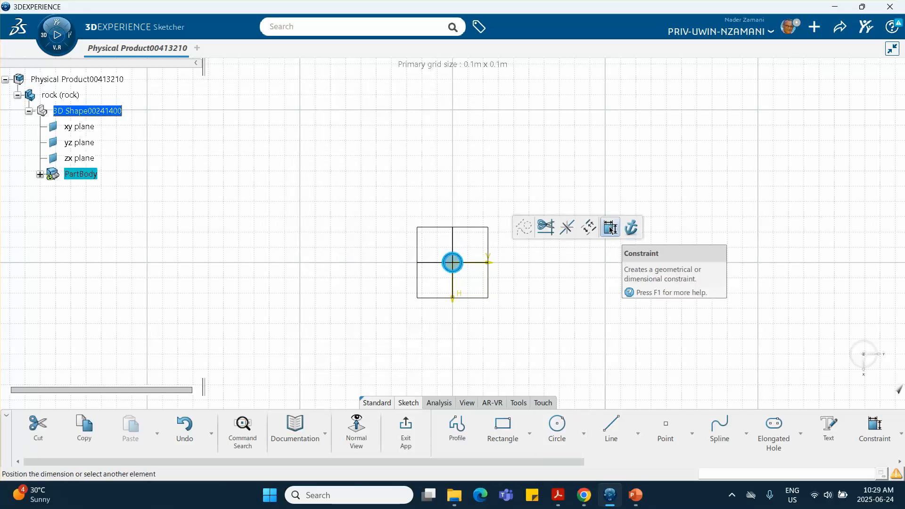
{"action": "left_click", "coordinate": [519, 244]}
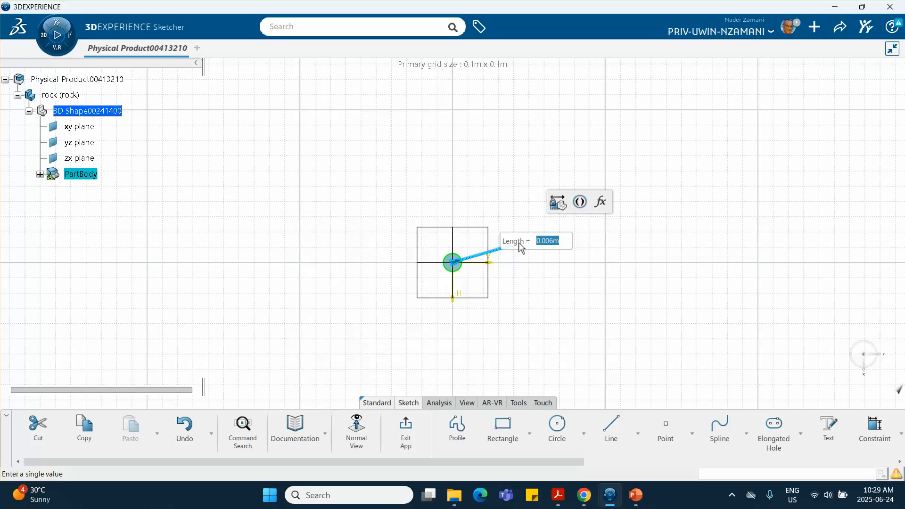
{"action": "type", "text": ".1"}
{"action": "key", "text": "Return"}
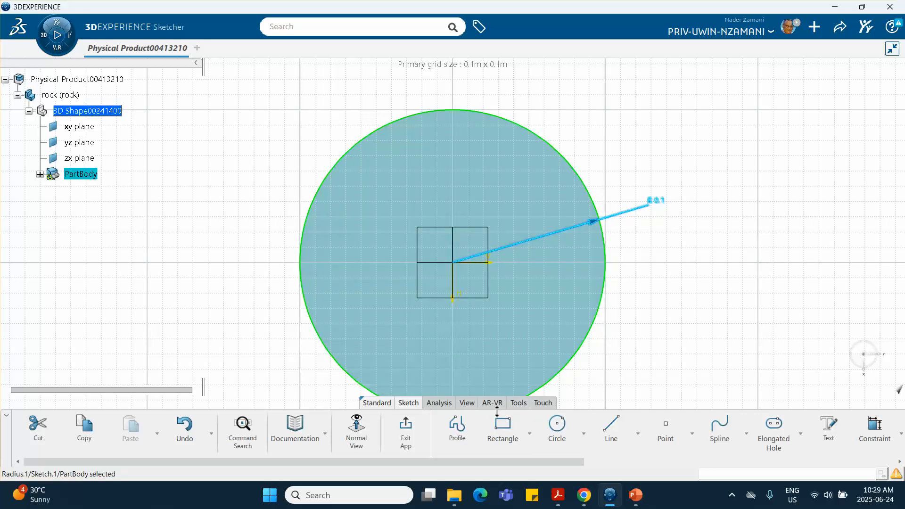
{"action": "left_click", "coordinate": [405, 427]}
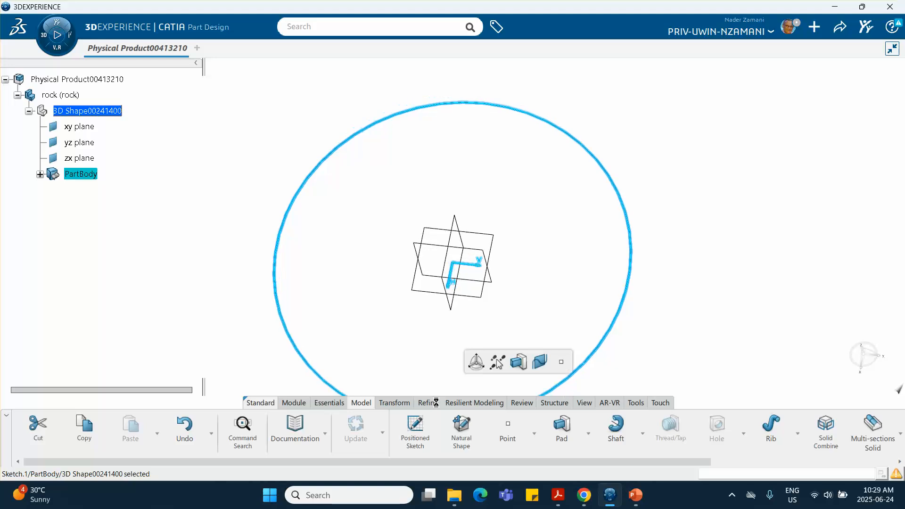
Pad the circle sketch to a length of 0.1 m to form the cylindrical rock.
{"action": "left_click", "coordinate": [518, 363]}
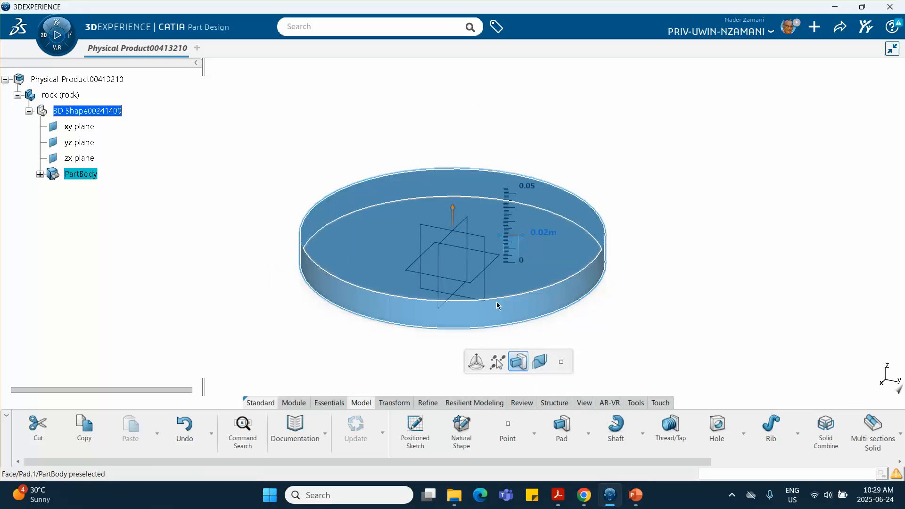
{"action": "left_click", "coordinate": [542, 233]}
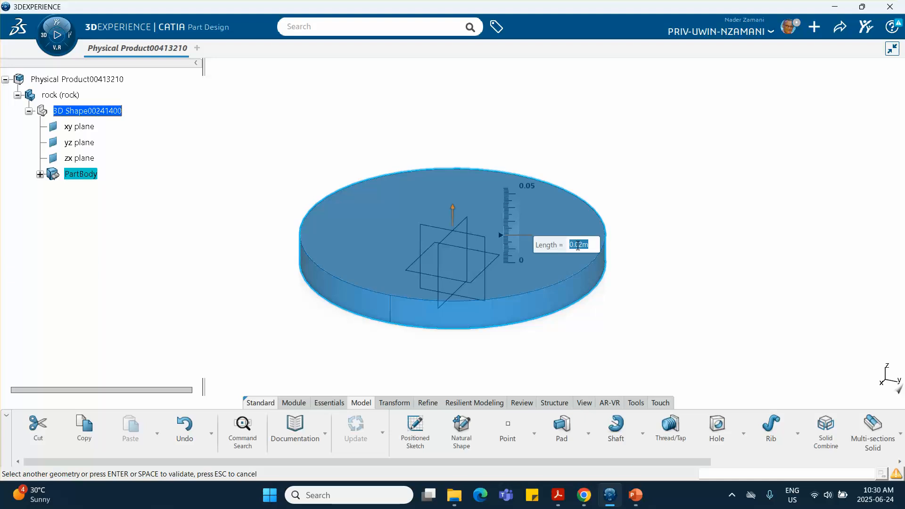
{"action": "type", "text": "0.1"}
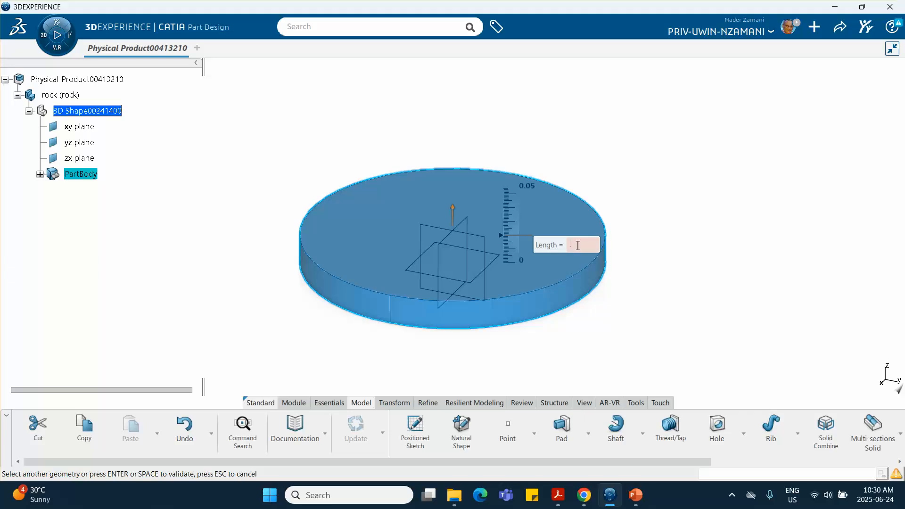
{"action": "key", "text": "Return"}
{"action": "left_click", "coordinate": [707, 254]}
Activate the root physical product to return to Assembly Design.
{"action": "middle_click_drag", "start_coordinate": [653, 323], "coordinate": [596, 321]}
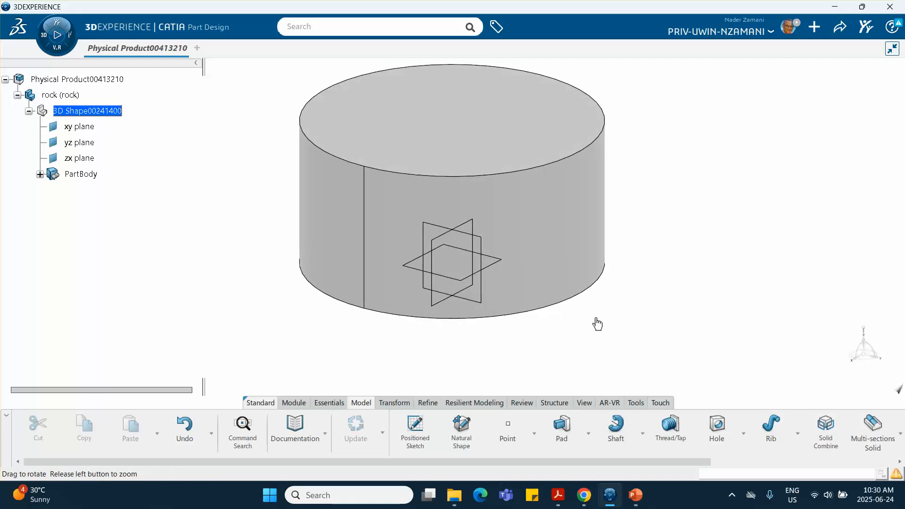
{"action": "middle_click_drag", "start_coordinate": [679, 251], "coordinate": [672, 283]}
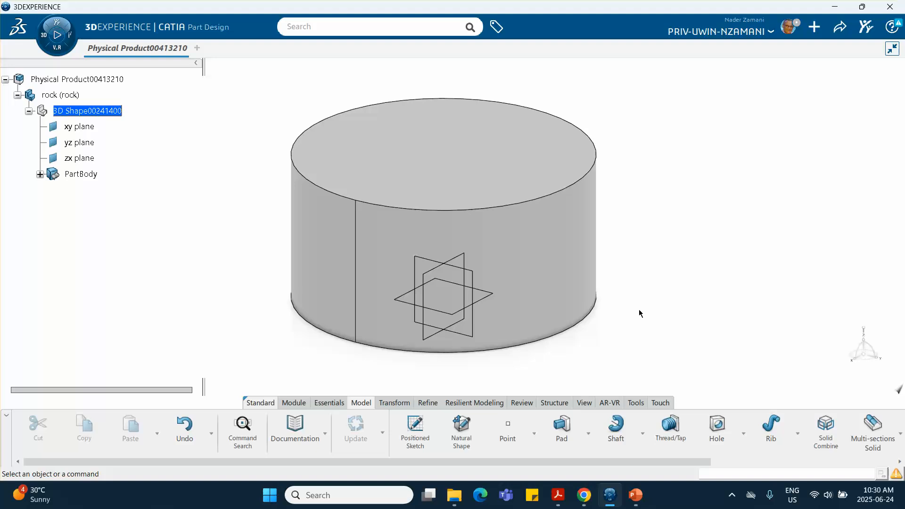
{"action": "middle_click_drag", "start_coordinate": [684, 267], "coordinate": [576, 308]}
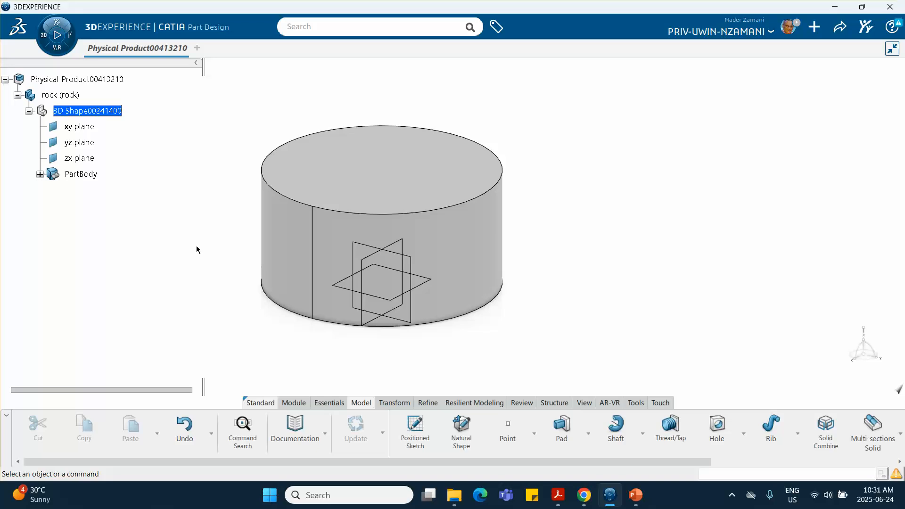
{"action": "double_click", "coordinate": [112, 79]}
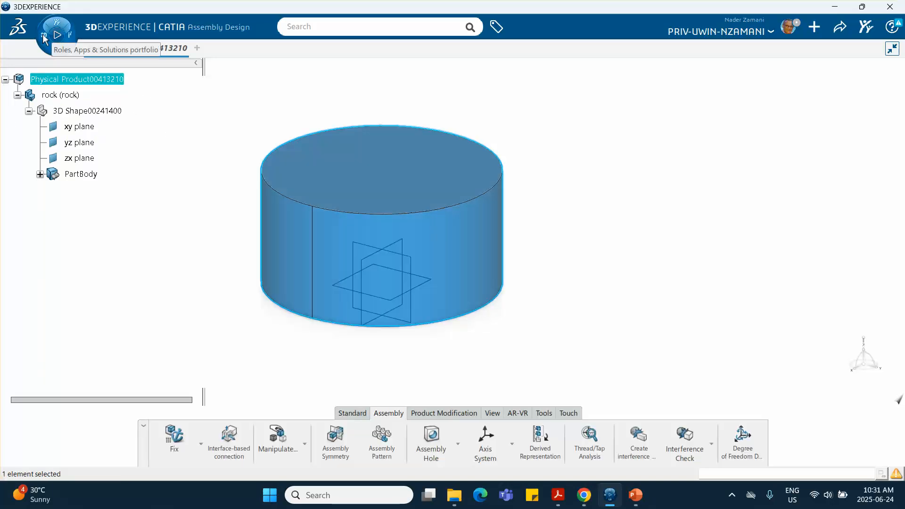
{"action": "middle_click_drag", "start_coordinate": [176, 135], "coordinate": [175, 143]}
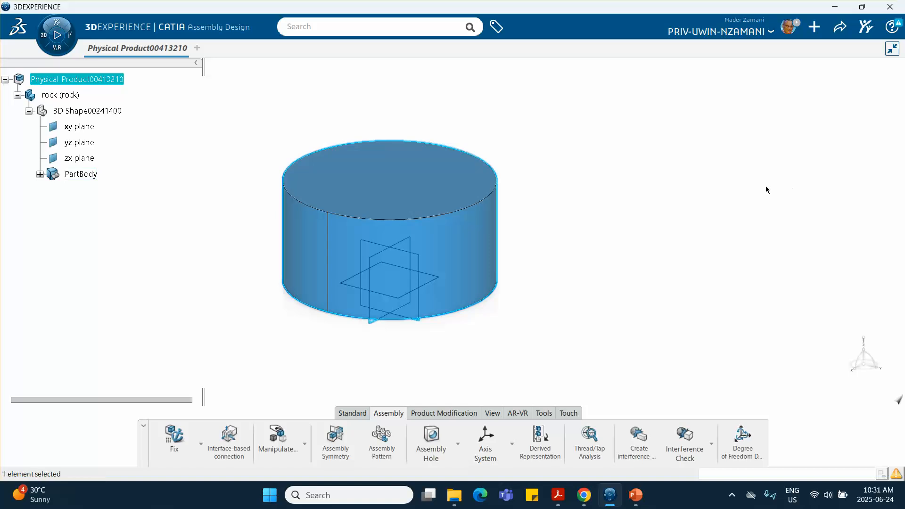
Attach the manipulation robot to the cylinder's upper face and move the rock freely along the horizontal plane.
{"action": "left_click_drag", "start_coordinate": [867, 372], "coordinate": [384, 201]}
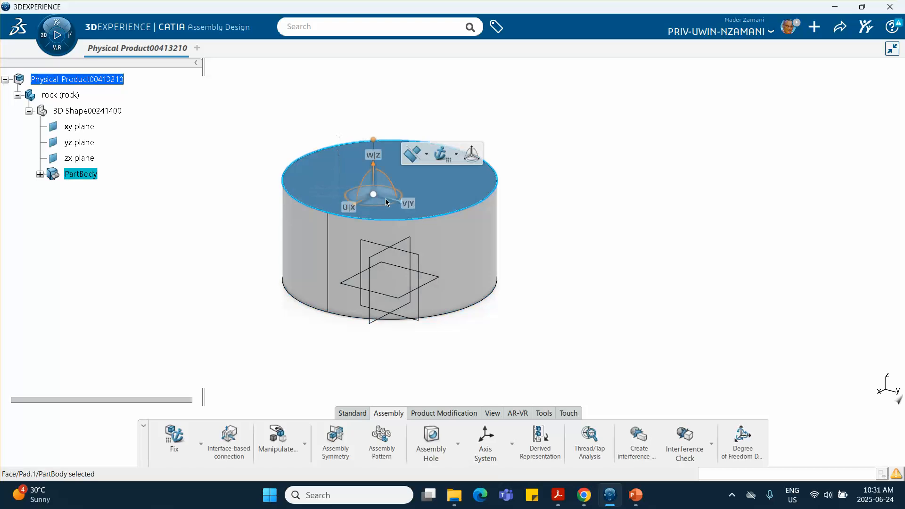
{"action": "left_click_drag", "start_coordinate": [403, 209], "coordinate": [491, 230]}
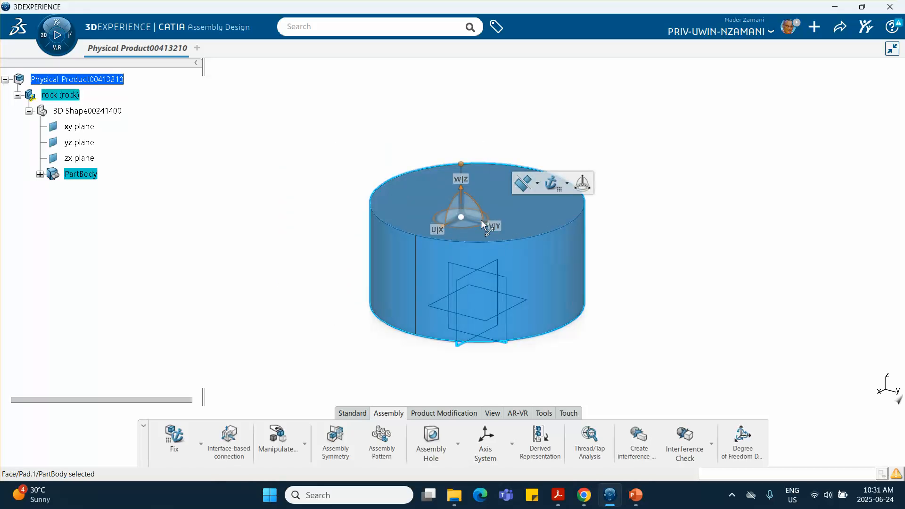
{"action": "left_click_drag", "start_coordinate": [477, 219], "coordinate": [705, 276]}
{"action": "middle_click_drag", "start_coordinate": [518, 222], "coordinate": [371, 128]}
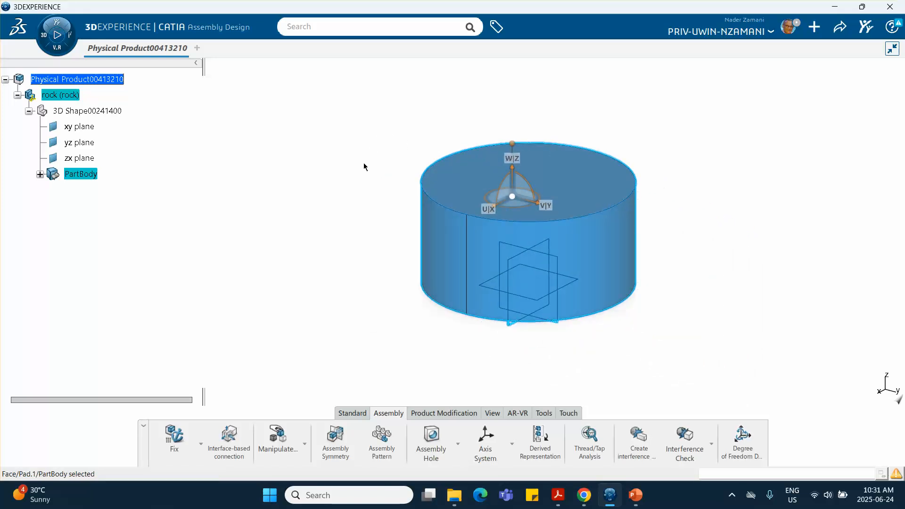
Switch the assembly to Motion Design and accept Motion Analysis Case.1 with a new mechanism.
{"action": "left_click", "coordinate": [293, 258]}
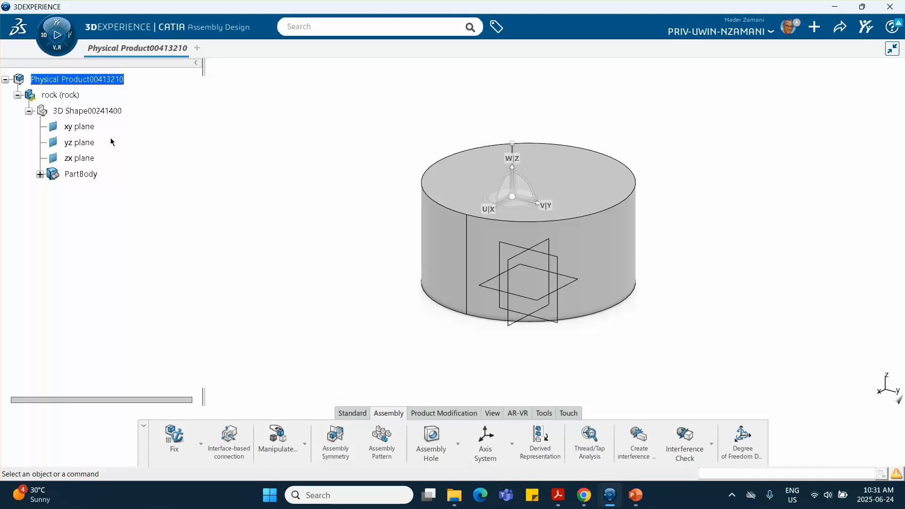
{"action": "left_click", "coordinate": [47, 35]}
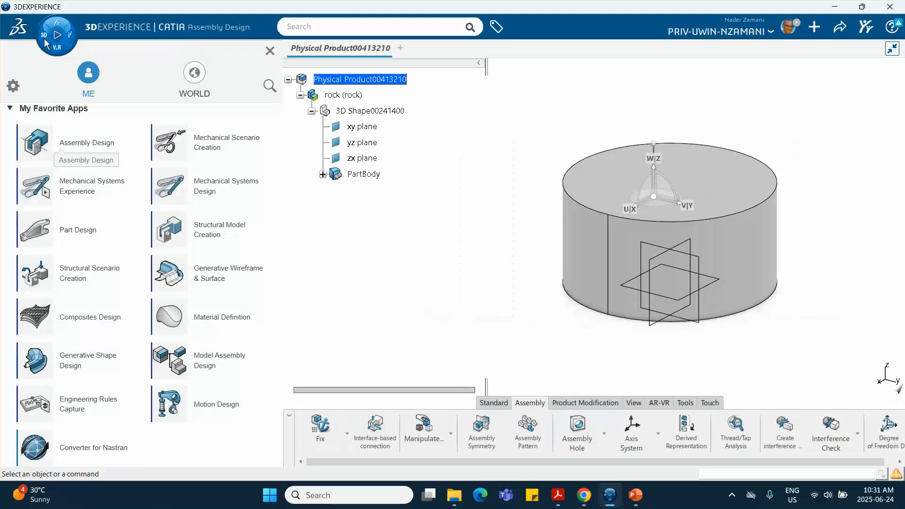
{"action": "left_click", "coordinate": [215, 405]}
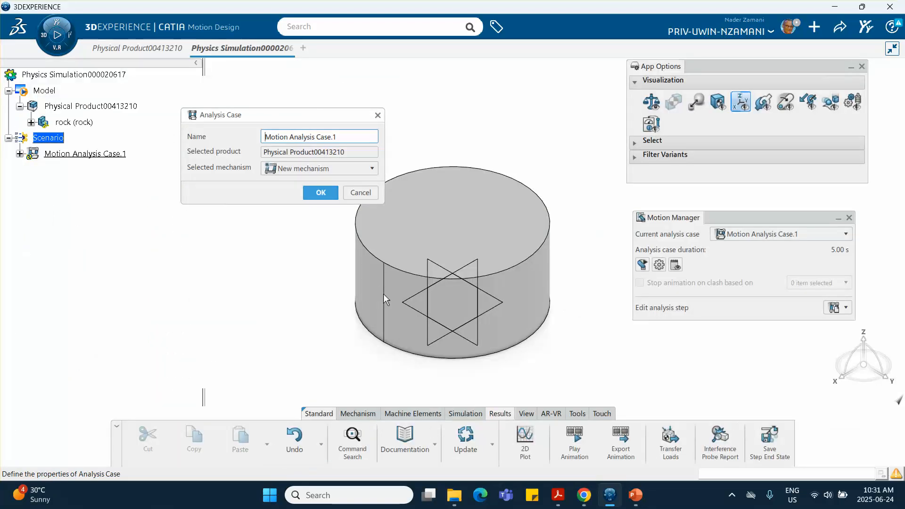
{"action": "left_click", "coordinate": [320, 193]}
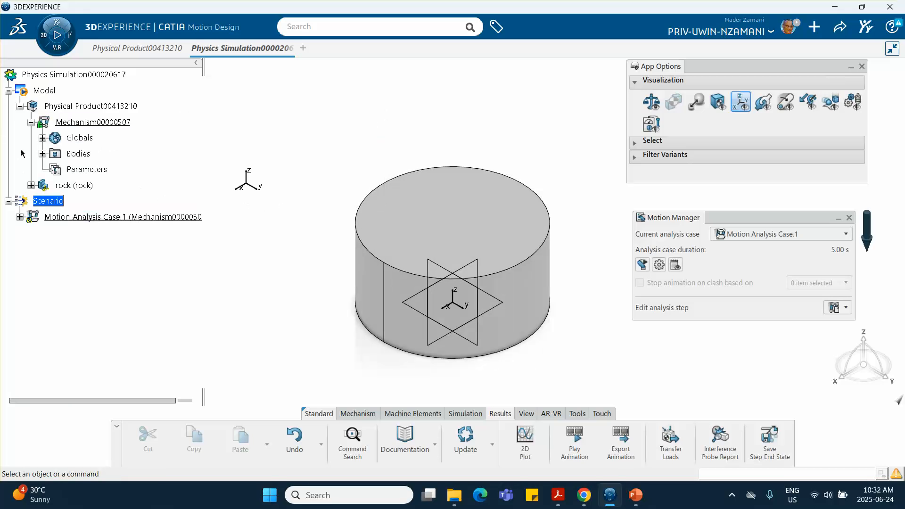
Examine the mechanism's globals and bodies, including the rock body's mass, center of mass and inertia properties.
{"action": "left_click", "coordinate": [42, 138]}
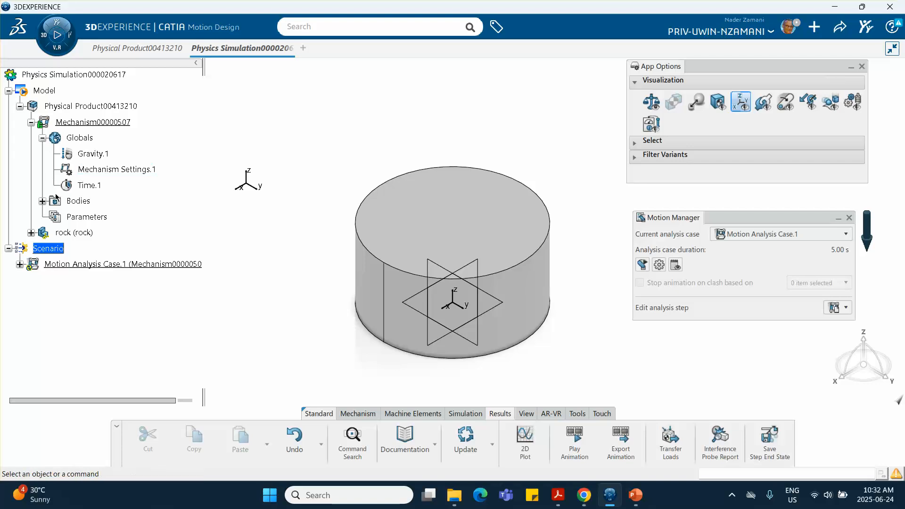
{"action": "left_click", "coordinate": [42, 202]}
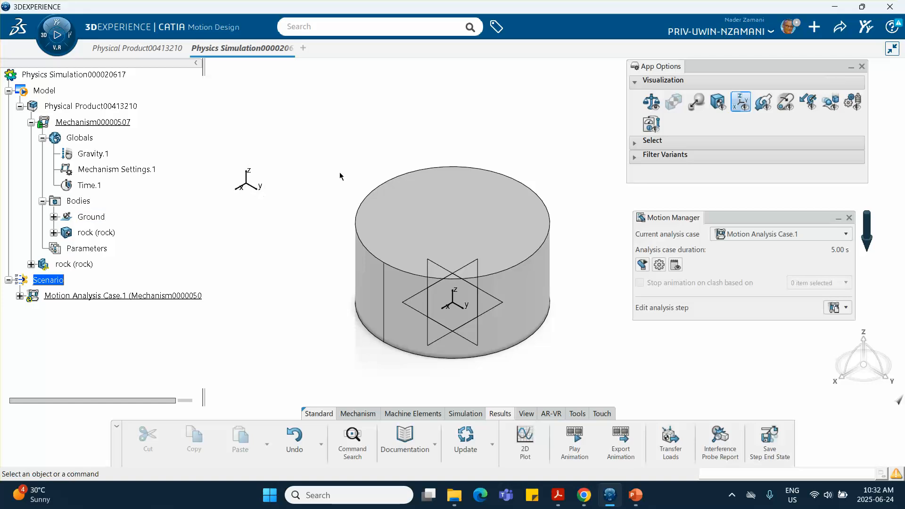
{"action": "left_click", "coordinate": [318, 168]}
{"action": "middle_click_drag", "start_coordinate": [318, 171], "coordinate": [316, 263]}
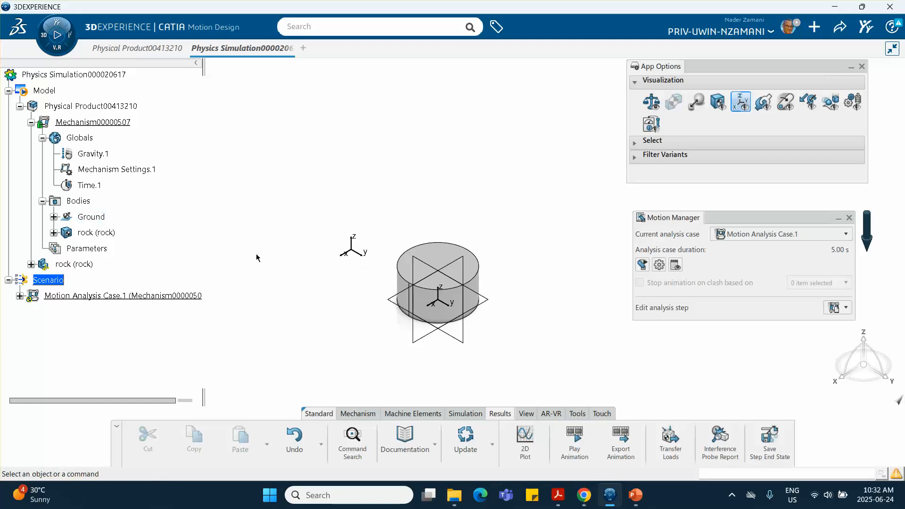
{"action": "left_click", "coordinate": [54, 233]}
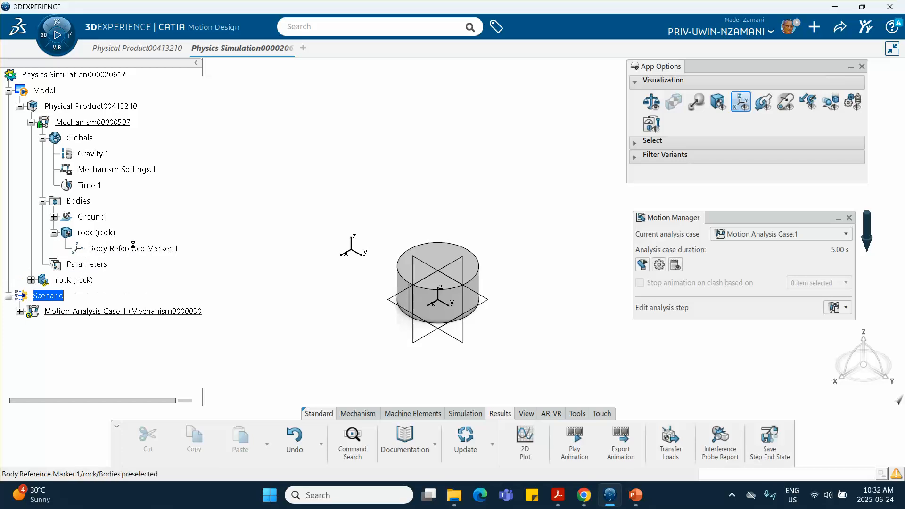
{"action": "left_click", "coordinate": [97, 232]}
{"action": "double_click", "coordinate": [98, 231]}
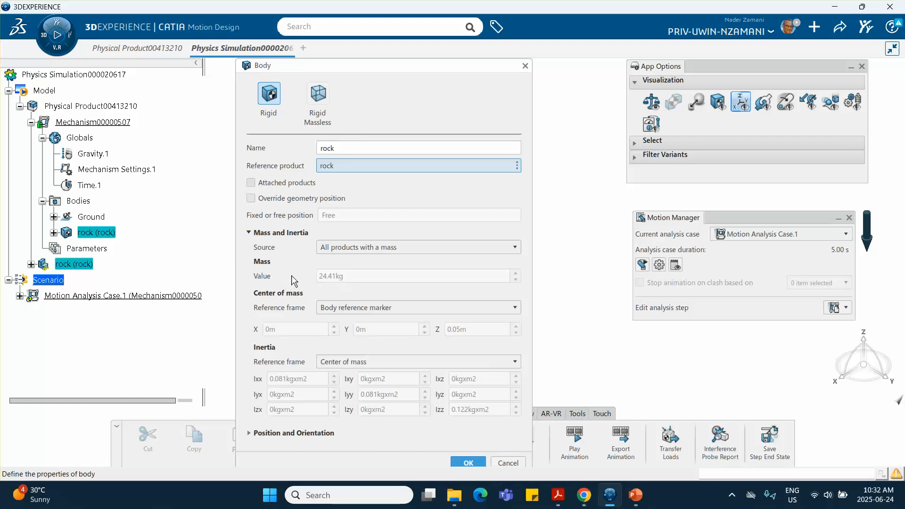
{"action": "left_click", "coordinate": [507, 463]}
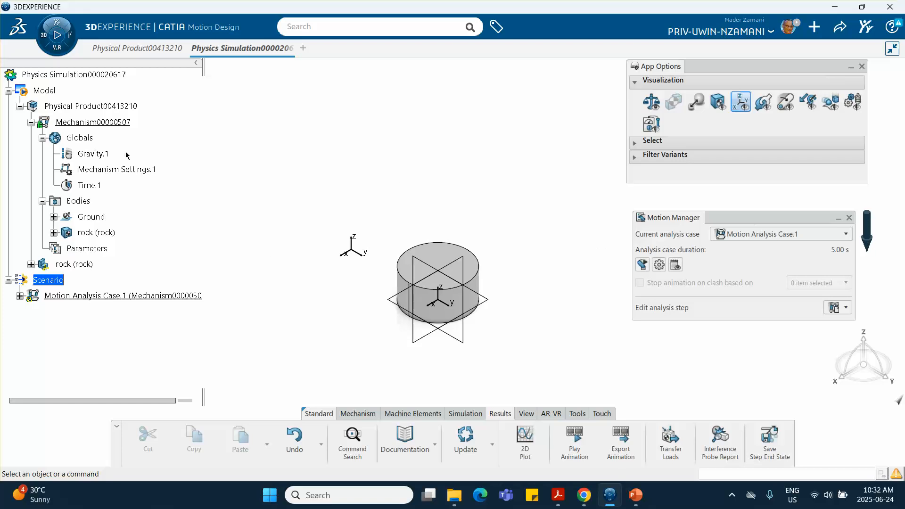
Set the magnitude of Gravity.1 to 9.8 m/s².
{"action": "double_click", "coordinate": [94, 155]}
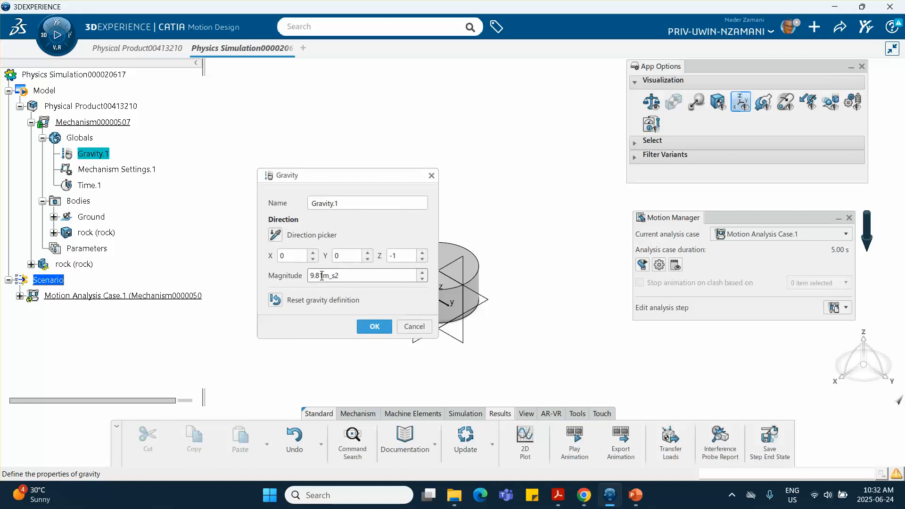
{"action": "left_click", "coordinate": [323, 275]}
{"action": "key", "text": "BackSpace"}
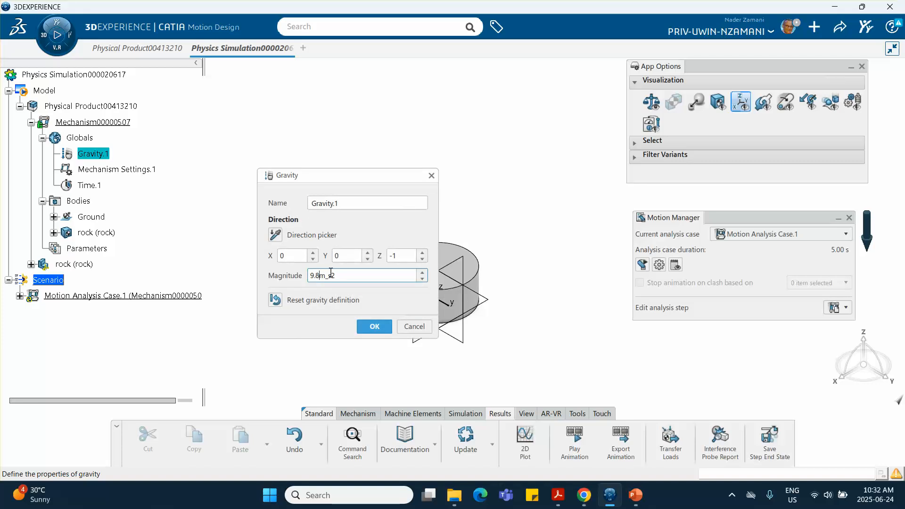
{"action": "left_click", "coordinate": [373, 326]}
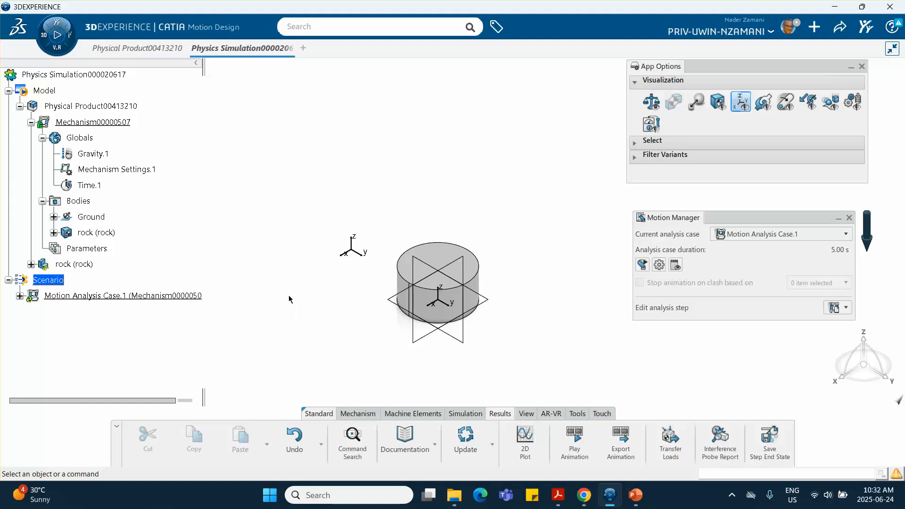
Expand the case's analysis steps and start a For Marker initial condition on the rock's Body Reference Marker.1.
{"action": "middle_click_drag", "start_coordinate": [293, 287], "coordinate": [303, 245]}
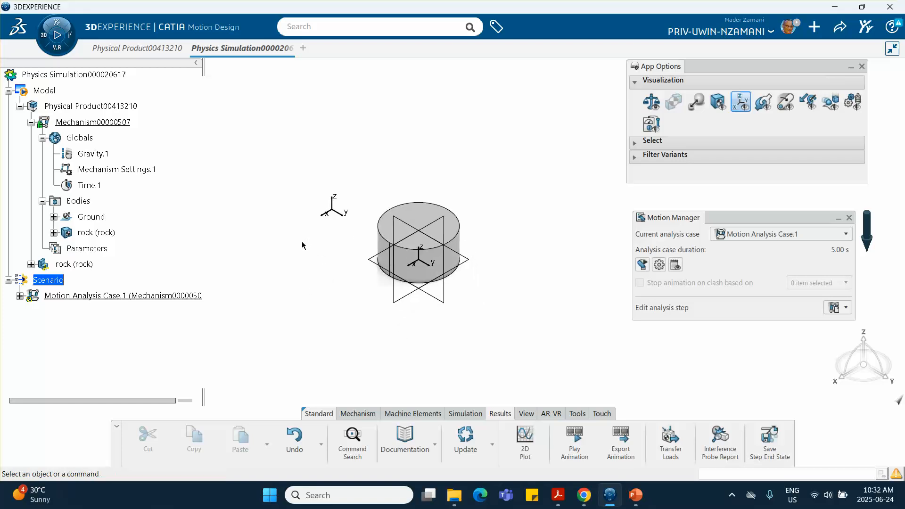
{"action": "left_click", "coordinate": [19, 296]}
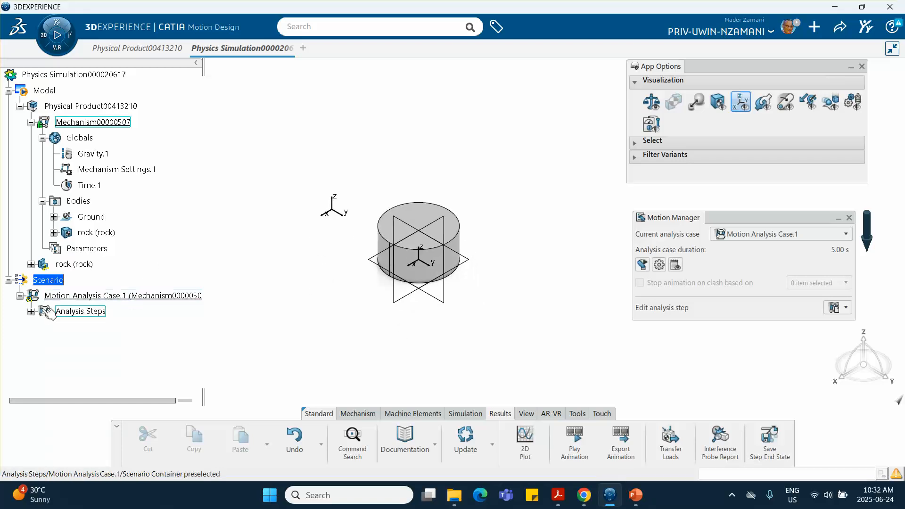
{"action": "left_click", "coordinate": [31, 312]}
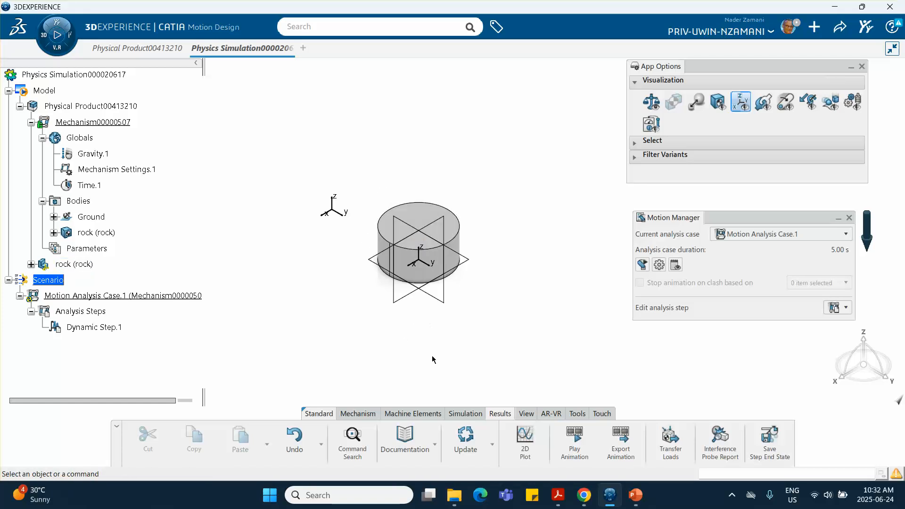
{"action": "left_click", "coordinate": [358, 413]}
{"action": "scroll", "coordinate": [666, 440], "scroll_direction": "down", "scroll_amount": 5}
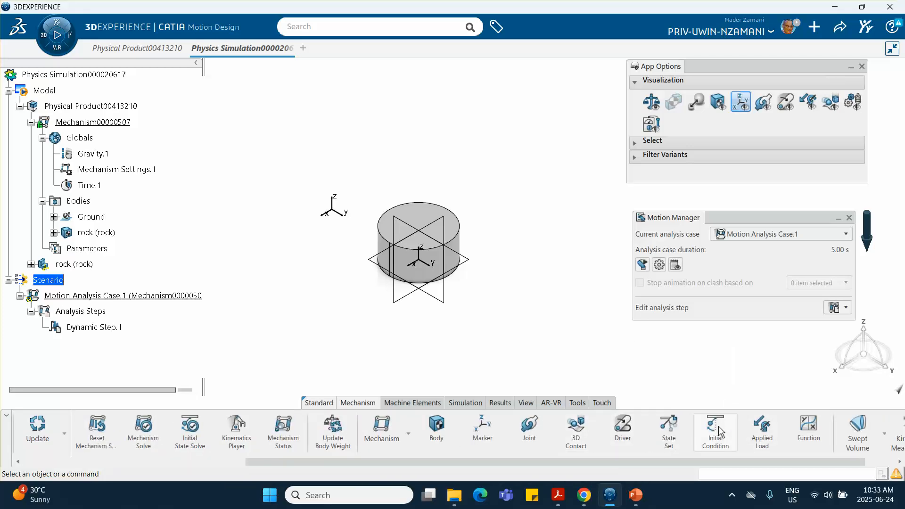
{"action": "left_click", "coordinate": [712, 432]}
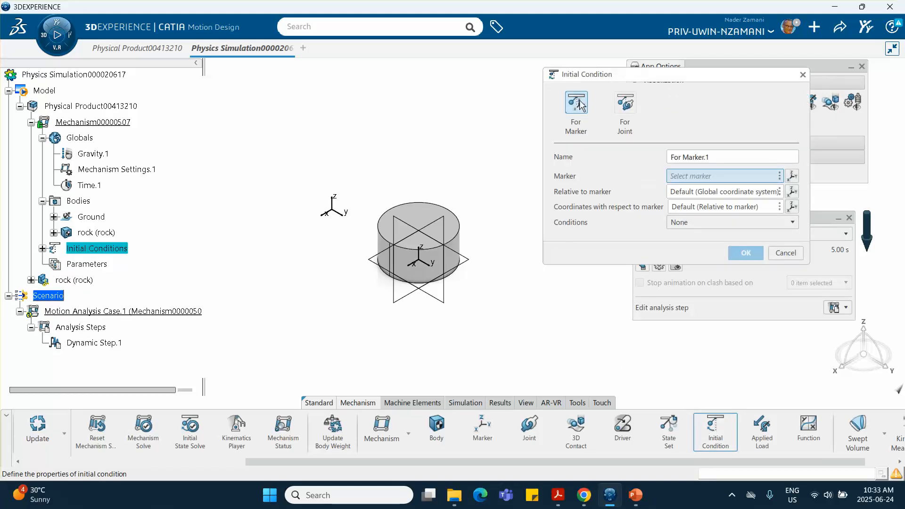
{"action": "left_click", "coordinate": [434, 268]}
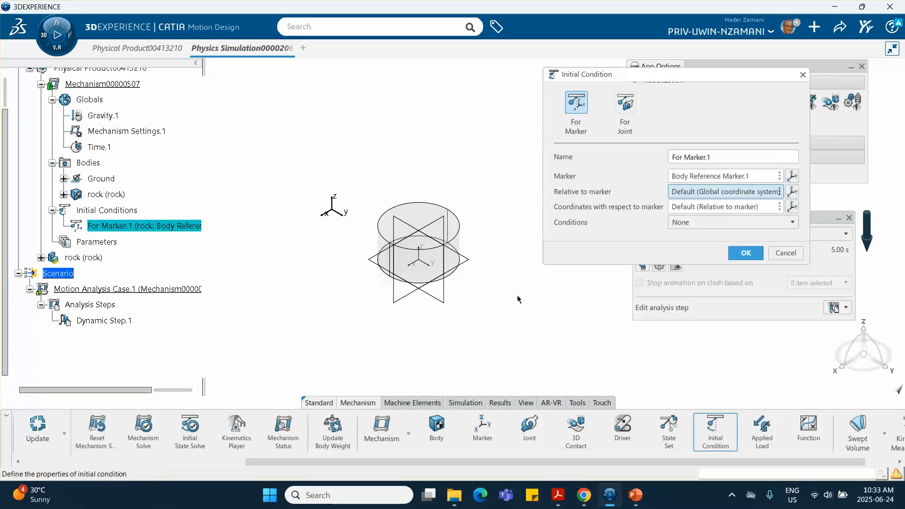
Restrict the initial condition to Translation and set the Translation X condition to Position and velocity.
{"action": "left_click", "coordinate": [780, 227]}
{"action": "left_click", "coordinate": [687, 270]}
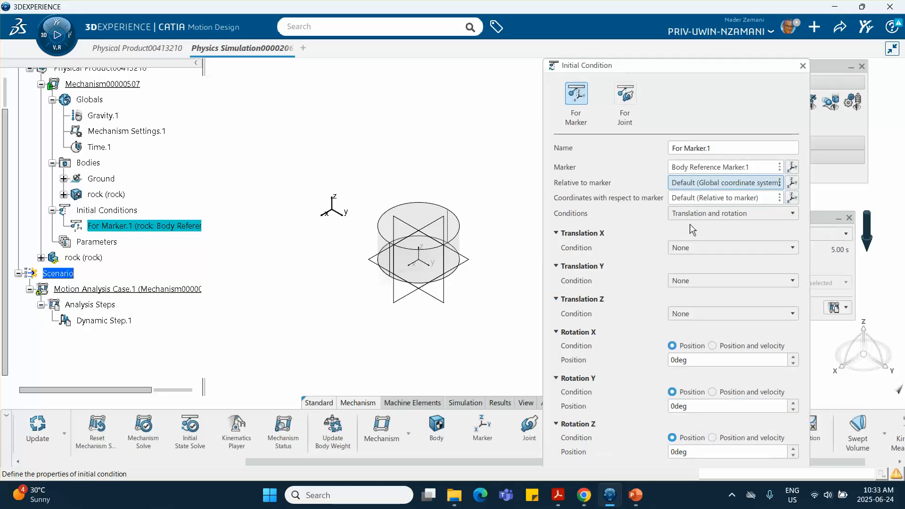
{"action": "left_click", "coordinate": [703, 214]}
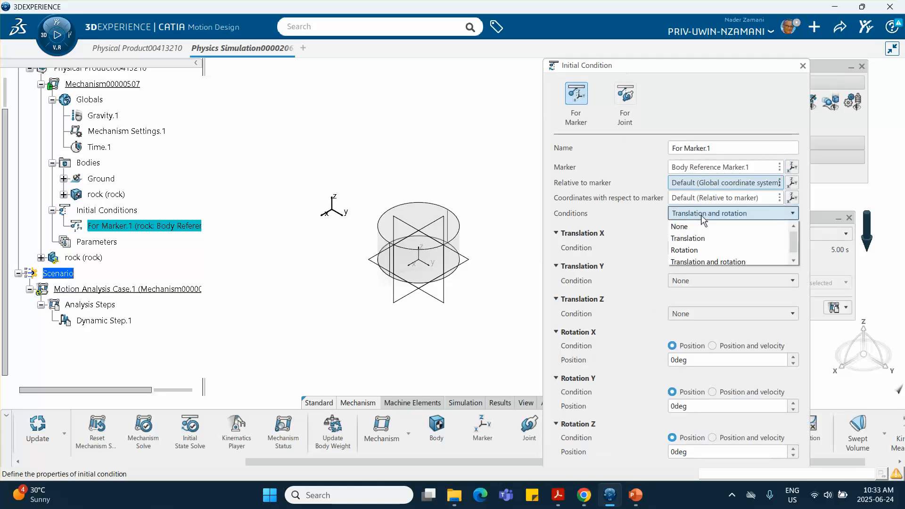
{"action": "left_click", "coordinate": [688, 239]}
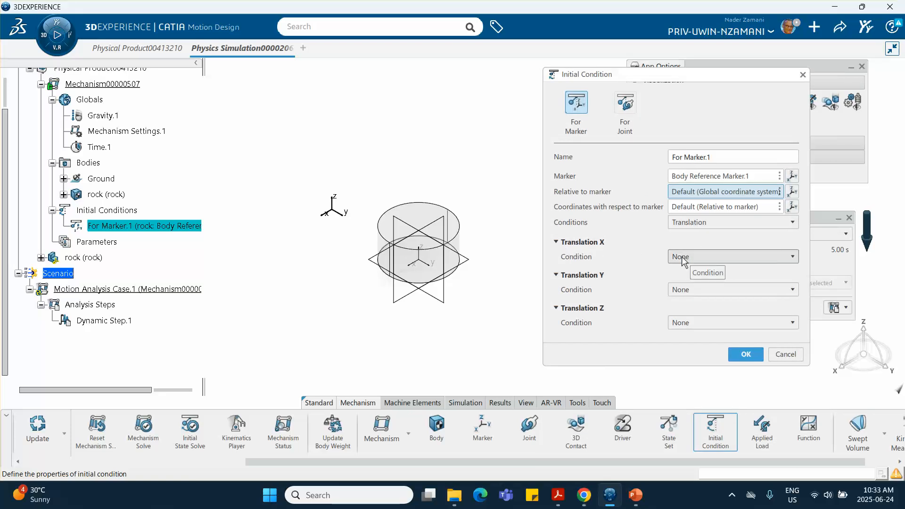
{"action": "left_click", "coordinate": [683, 259]}
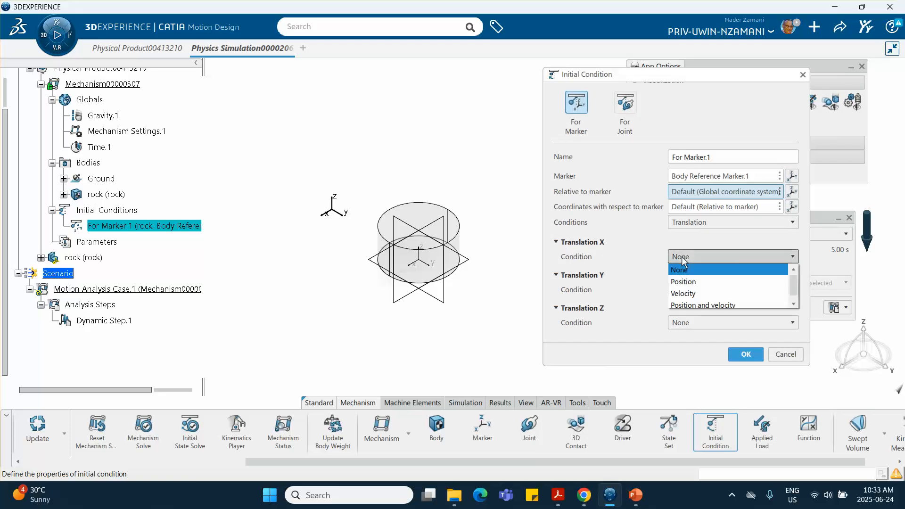
{"action": "left_click", "coordinate": [691, 306]}
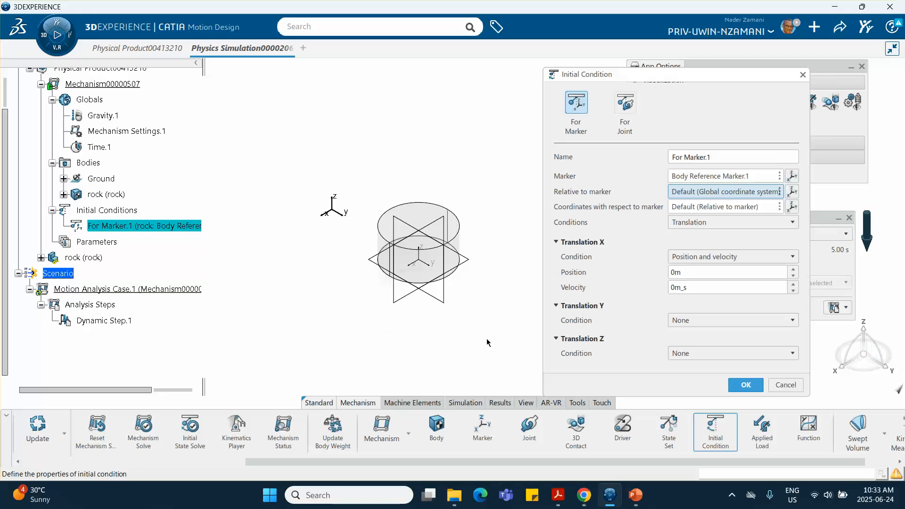
Consult the projectile slide in PowerPoint and set Translation Y to Position and velocity with a velocity of 20.479 m/s.
{"action": "left_click", "coordinate": [636, 495]}
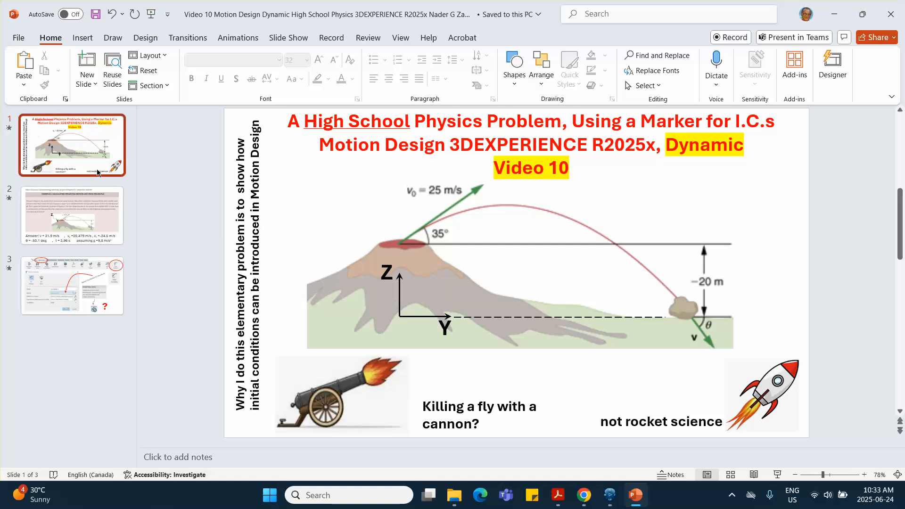
{"action": "left_click", "coordinate": [834, 14]}
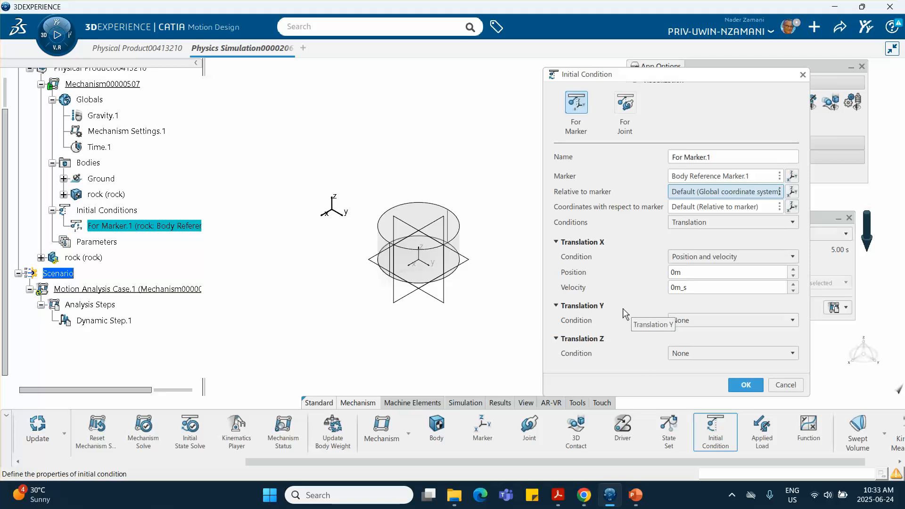
{"action": "left_click", "coordinate": [674, 321]}
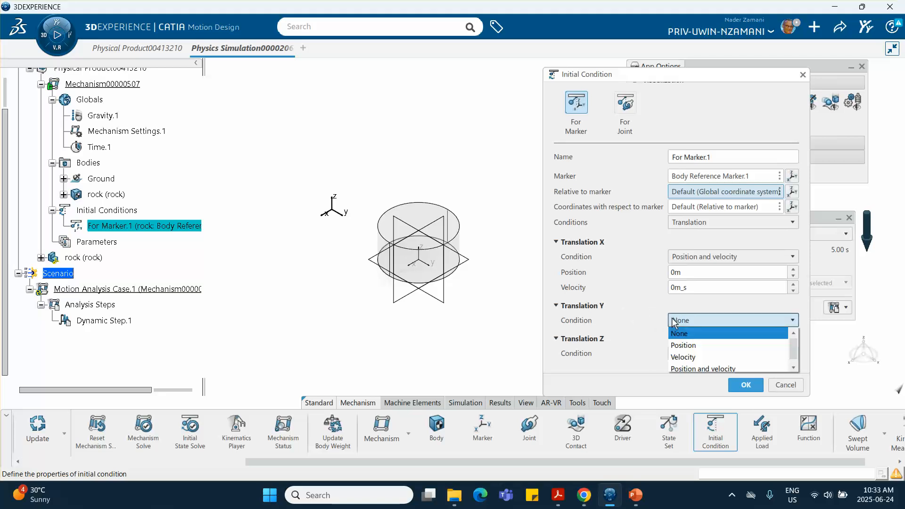
{"action": "left_click", "coordinate": [679, 345]}
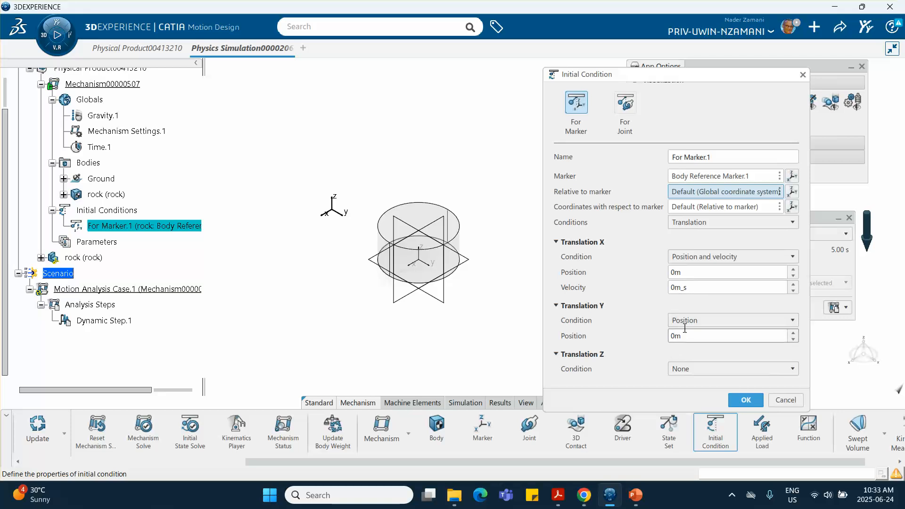
{"action": "left_click", "coordinate": [686, 322]}
{"action": "left_click", "coordinate": [693, 369]}
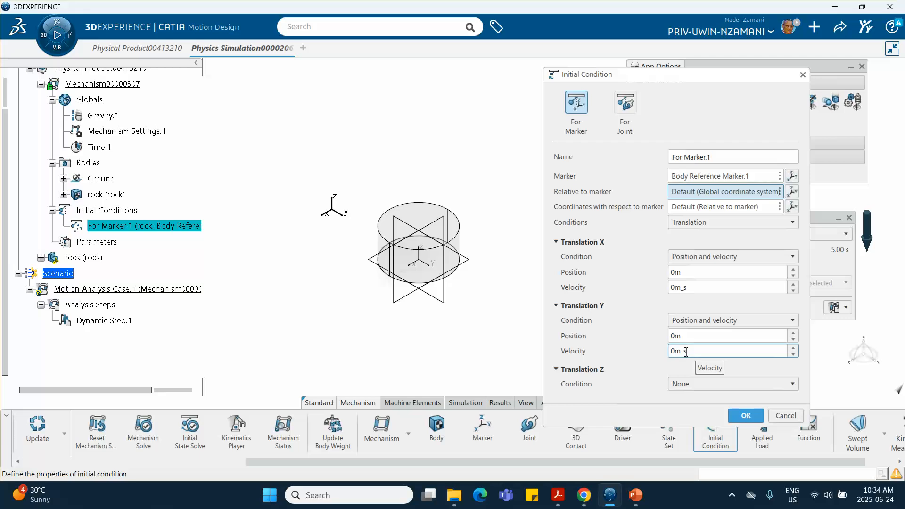
{"action": "left_click", "coordinate": [636, 494]}
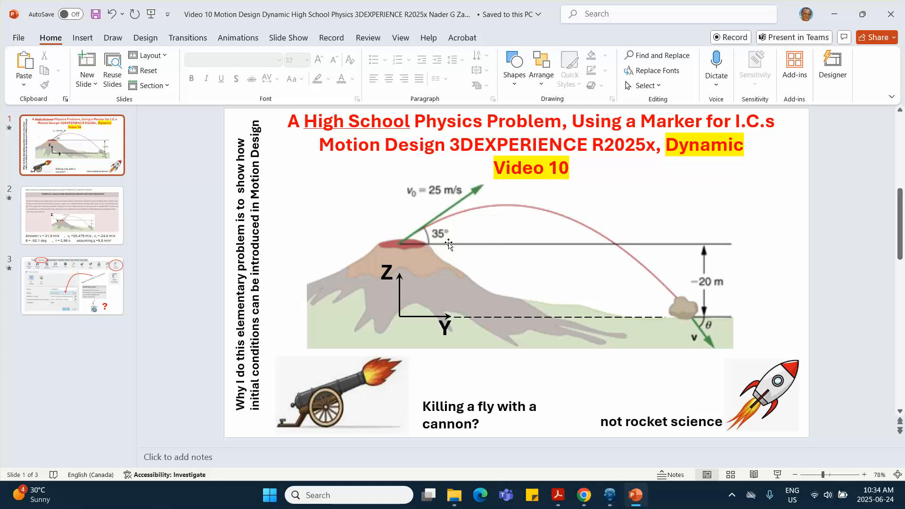
{"action": "left_click", "coordinate": [835, 14]}
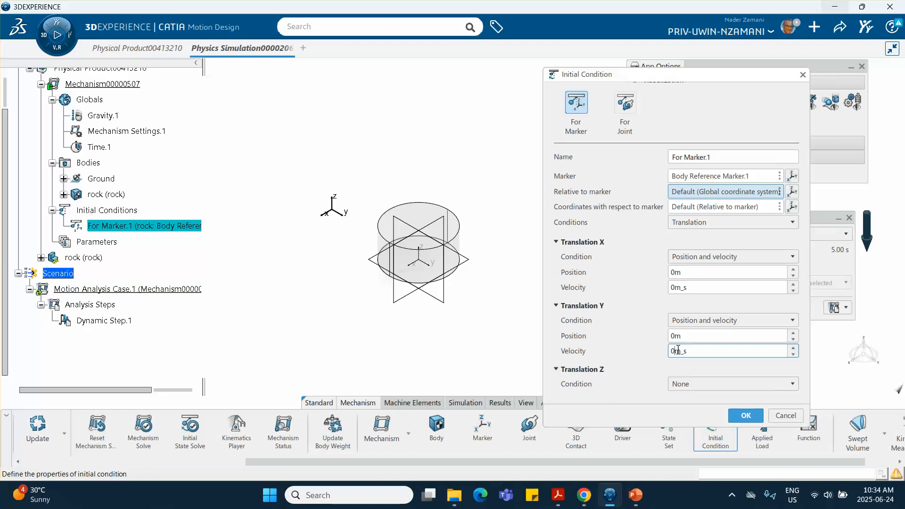
{"action": "key", "text": "BackSpace"}
{"action": "type", "text": "20.479"}
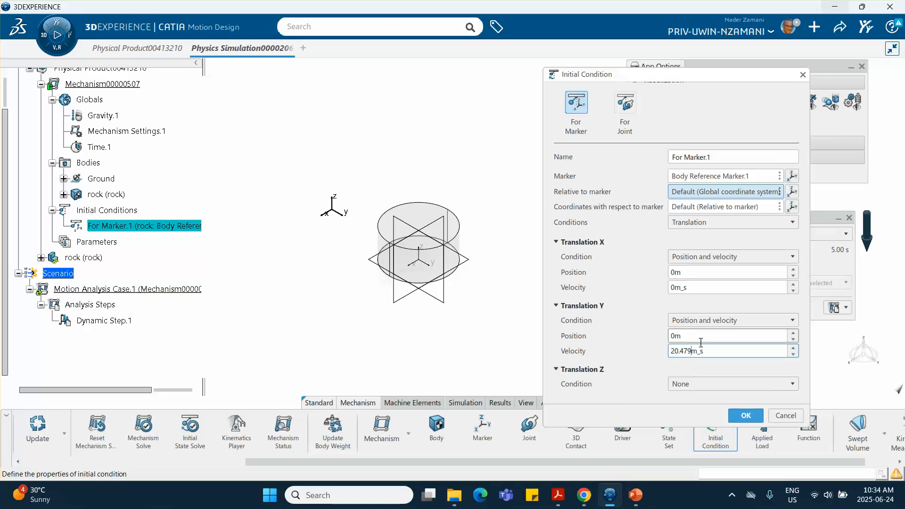
Set Translation Z to Position and velocity with a 20 m position and 14.334 m/s velocity, and accept the initial condition.
{"action": "left_click", "coordinate": [692, 382]}
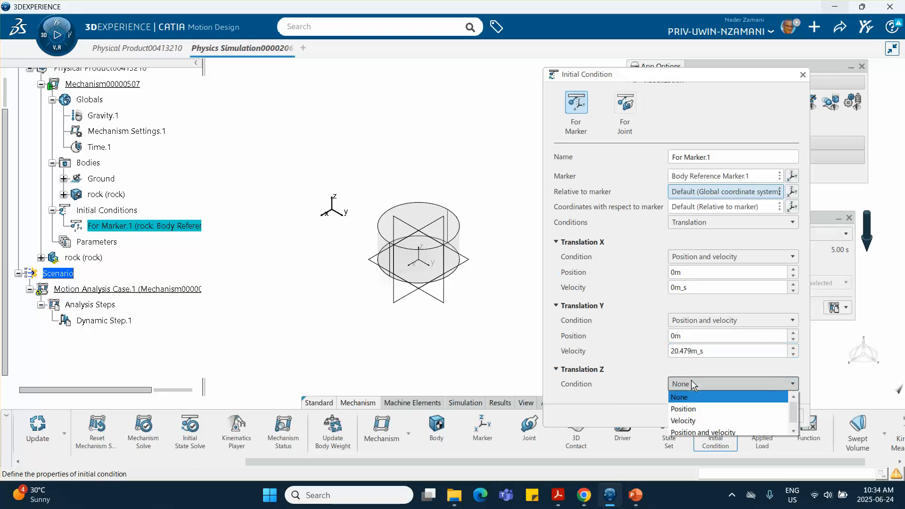
{"action": "left_click", "coordinate": [695, 432]}
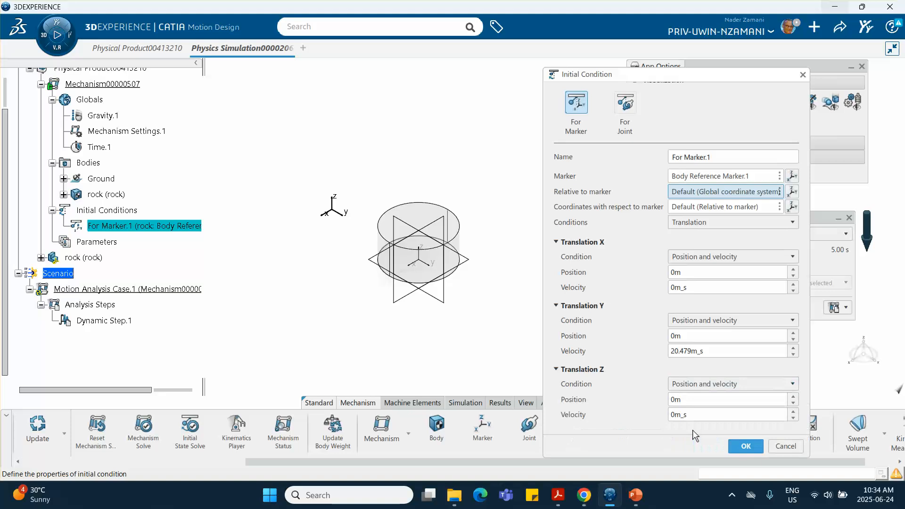
{"action": "left_click", "coordinate": [677, 401]}
{"action": "key", "text": "BackSpace"}
{"action": "type", "text": "2"}
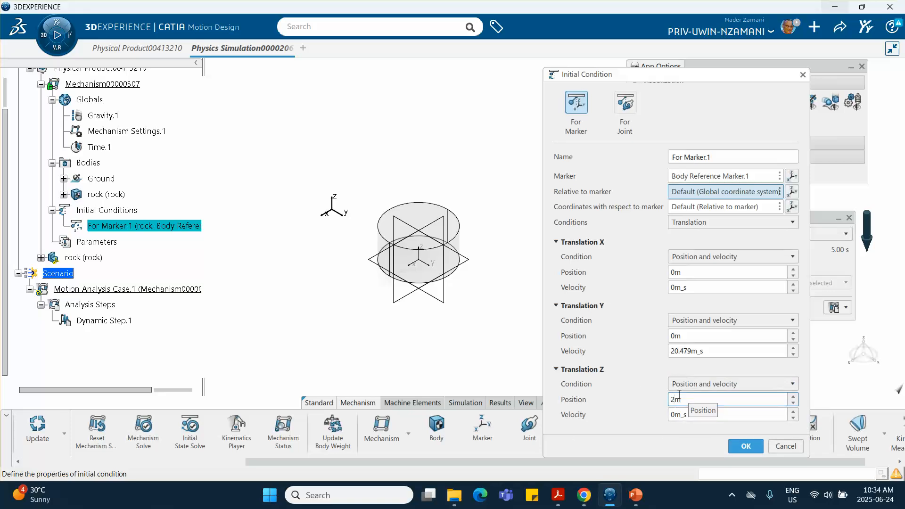
{"action": "type", "text": "0"}
{"action": "left_click", "coordinate": [679, 415]}
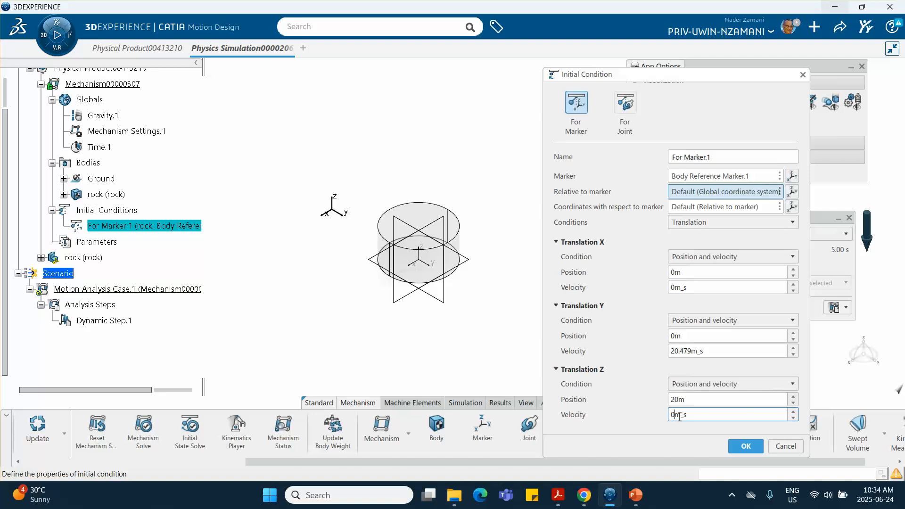
{"action": "key", "text": "BackSpace"}
{"action": "type", "text": "14.334"}
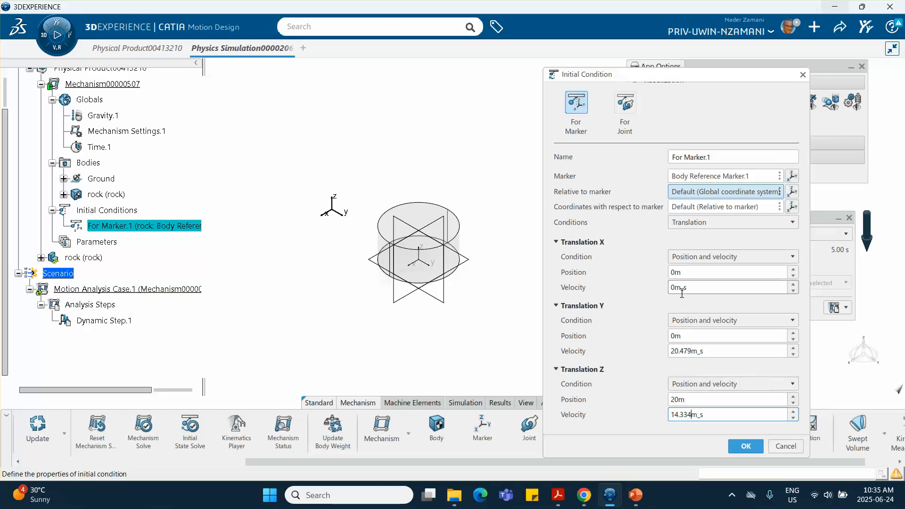
{"action": "left_click", "coordinate": [745, 446]}
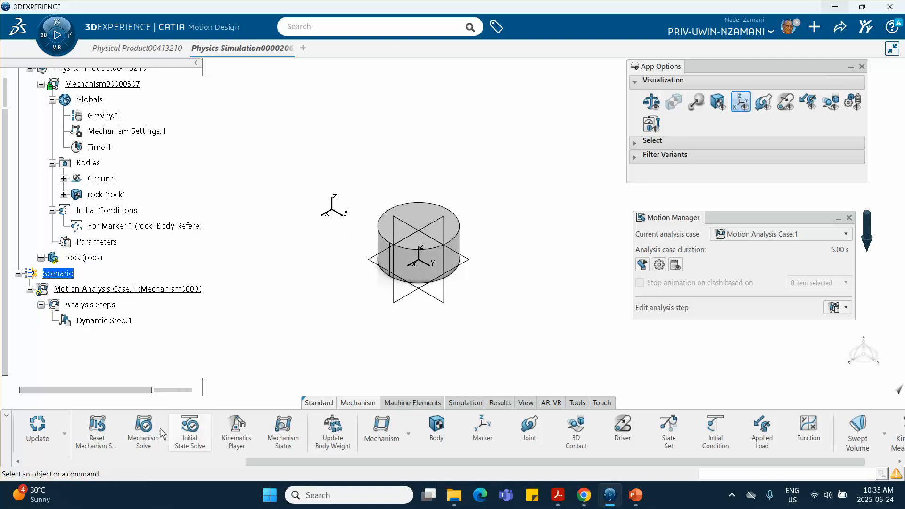
Solve the mechanism's initial state and inspect the rock's starting position above the global axes.
{"action": "left_click", "coordinate": [190, 434]}
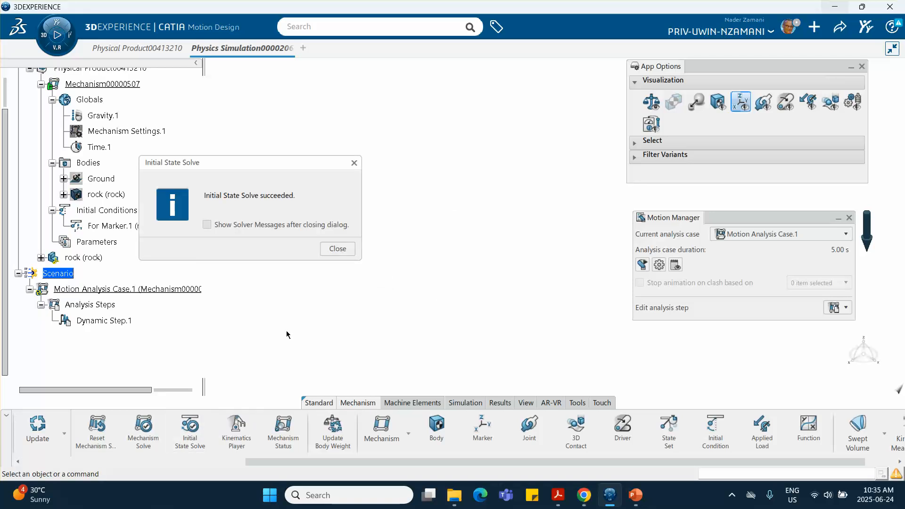
{"action": "left_click", "coordinate": [338, 249]}
{"action": "middle_click_drag", "start_coordinate": [370, 196], "coordinate": [368, 393]}
{"action": "middle_click_drag", "start_coordinate": [409, 202], "coordinate": [324, 326]}
{"action": "middle_click_drag", "start_coordinate": [334, 234], "coordinate": [314, 327]}
{"action": "middle_click_drag", "start_coordinate": [327, 284], "coordinate": [288, 215]}
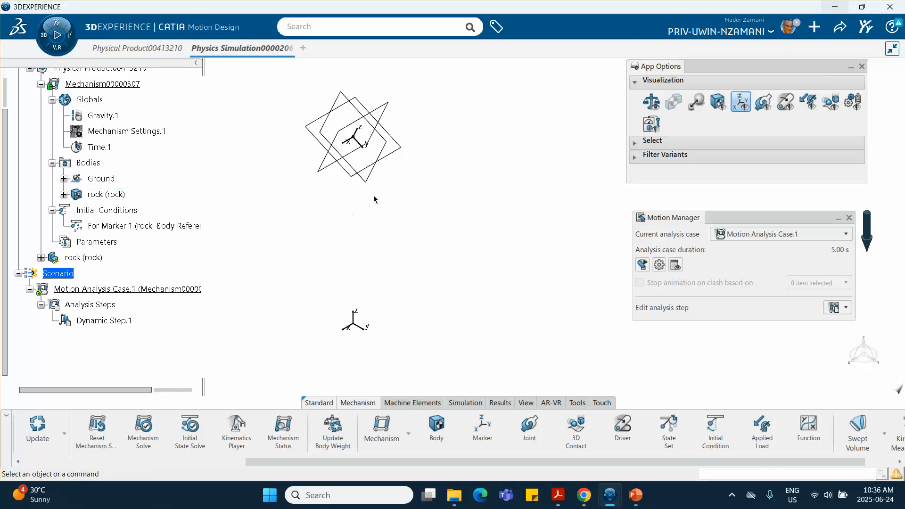
{"action": "middle_click_drag", "start_coordinate": [358, 204], "coordinate": [356, 227]}
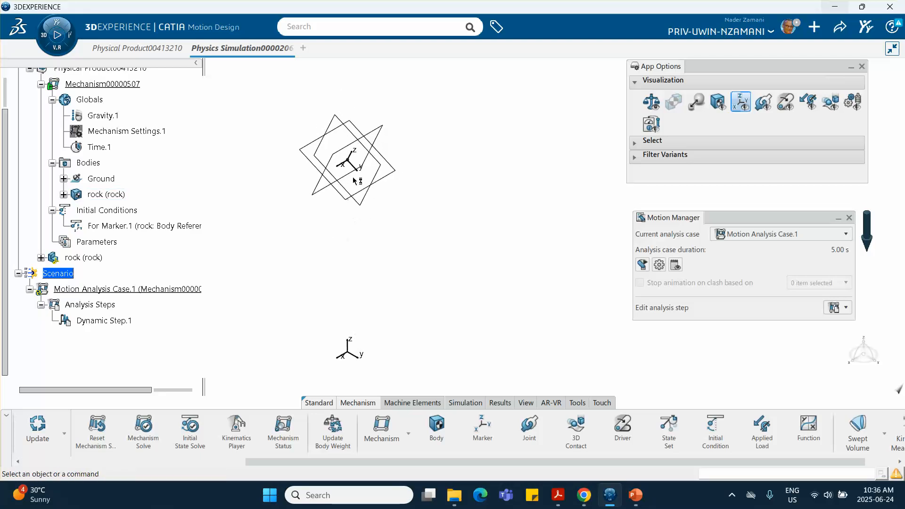
{"action": "mouse_move", "coordinate": [342, 187]}
{"action": "middle_mouse_down"}
{"action": "mouse_move", "coordinate": [336, 168]}
{"action": "mouse_move", "coordinate": [339, 191]}
{"action": "middle_mouse_up"}
{"action": "left_click", "coordinate": [337, 168]}
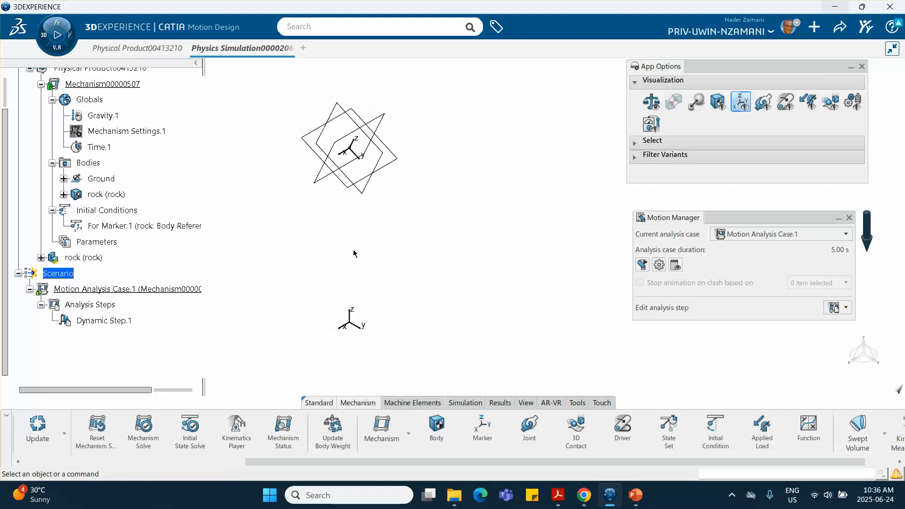
Run the motion analysis case and switch to the front view, matching the Y-Z axes on the PowerPoint slide.
{"action": "left_click", "coordinate": [468, 405]}
{"action": "left_click", "coordinate": [697, 439]}
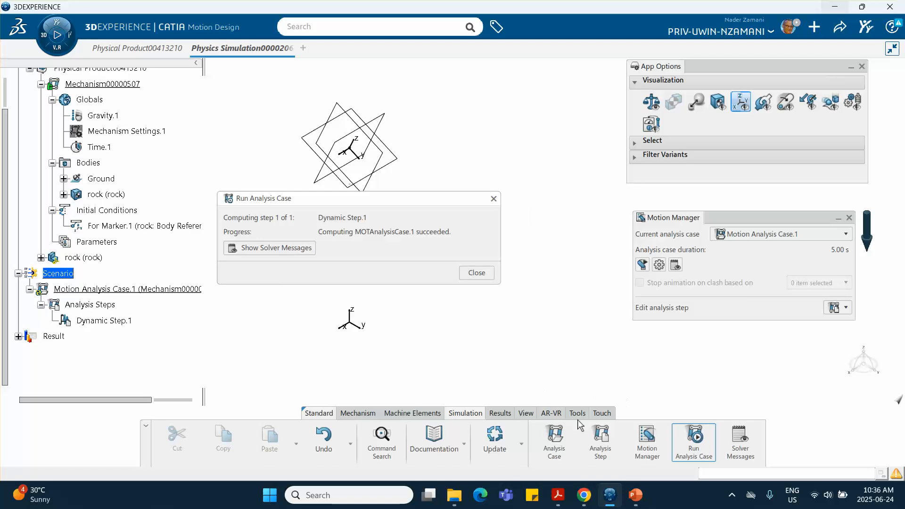
{"action": "left_click", "coordinate": [637, 446]}
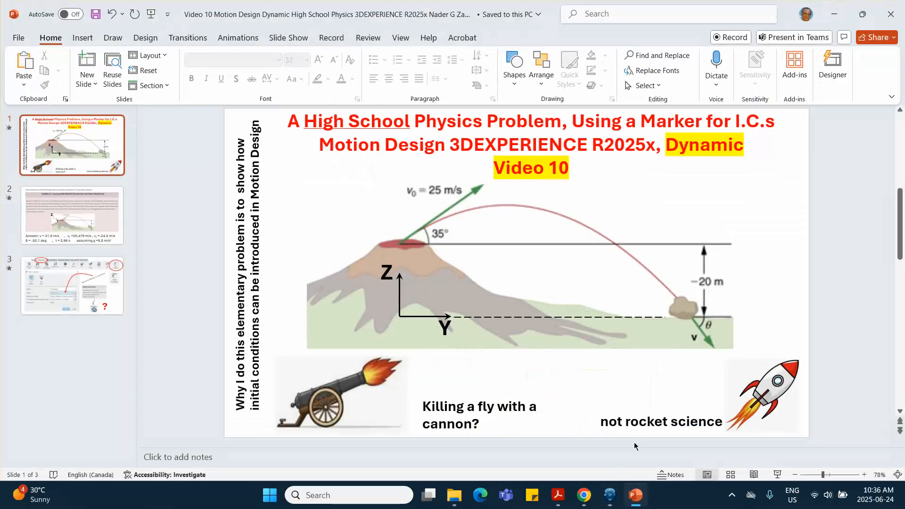
{"action": "left_click", "coordinate": [832, 15]}
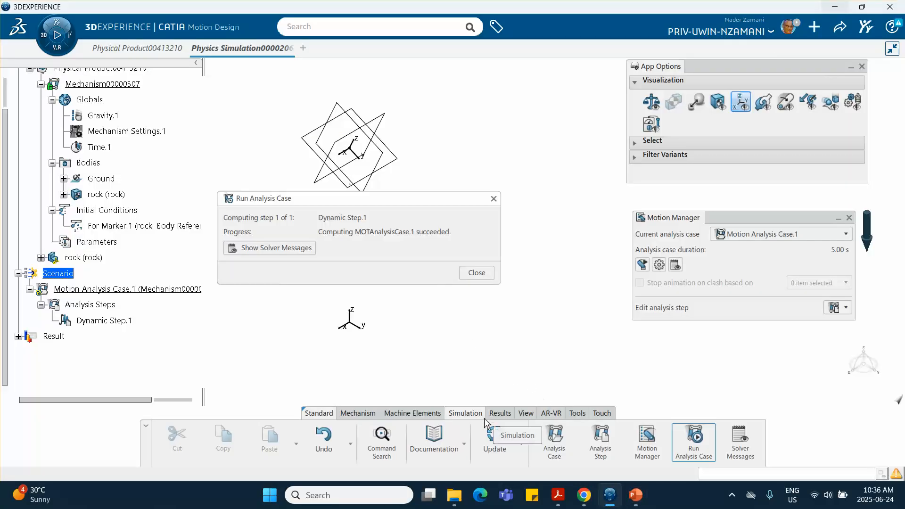
{"action": "left_click", "coordinate": [527, 413]}
{"action": "left_click", "coordinate": [656, 432]}
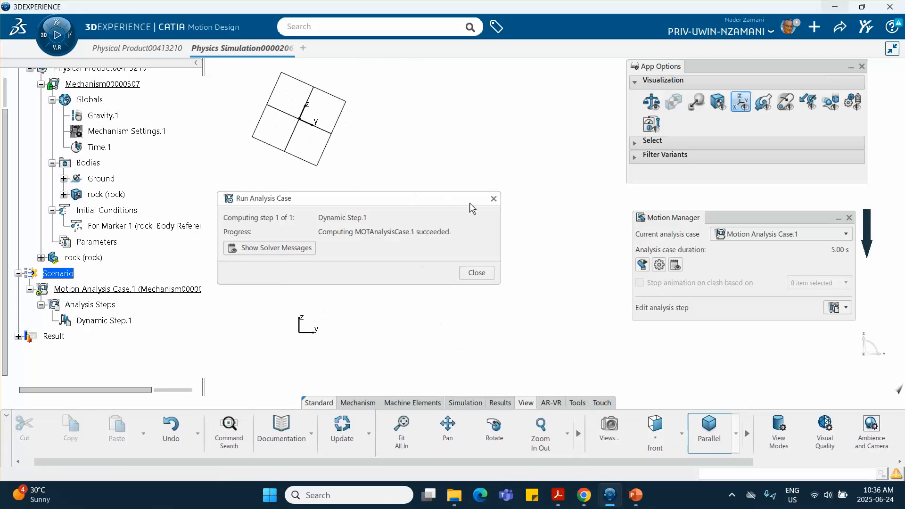
{"action": "left_click", "coordinate": [494, 199]}
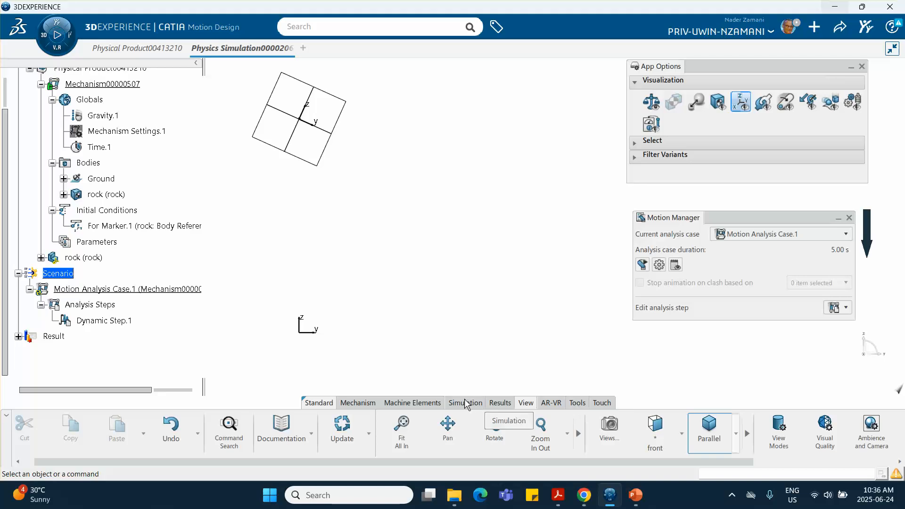
Expand the results of Motion Analysis Case.1 and play the Dynamic Step.1 animation.
{"action": "left_click", "coordinate": [500, 404]}
{"action": "left_click", "coordinate": [18, 336]}
{"action": "scroll", "coordinate": [52, 323], "scroll_direction": "down", "scroll_amount": 2}
{"action": "left_click", "coordinate": [29, 271]}
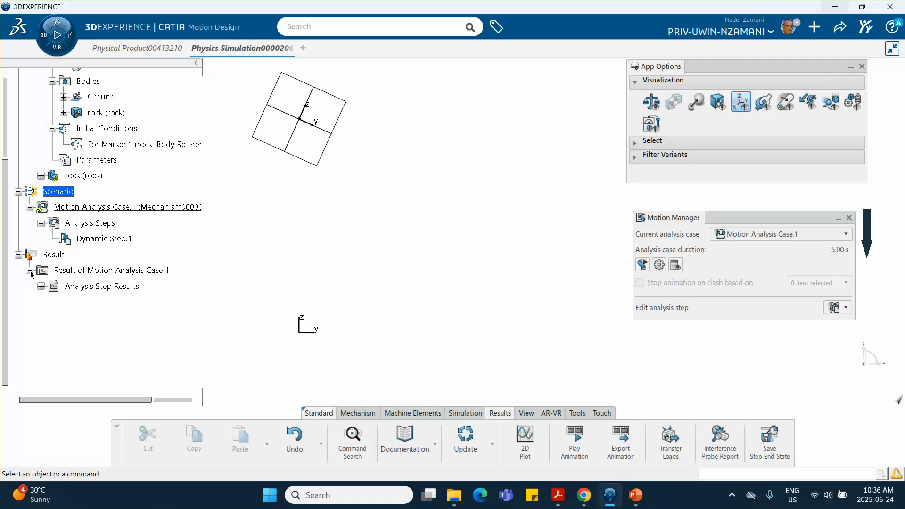
{"action": "left_click", "coordinate": [41, 286]}
{"action": "left_click", "coordinate": [104, 302]}
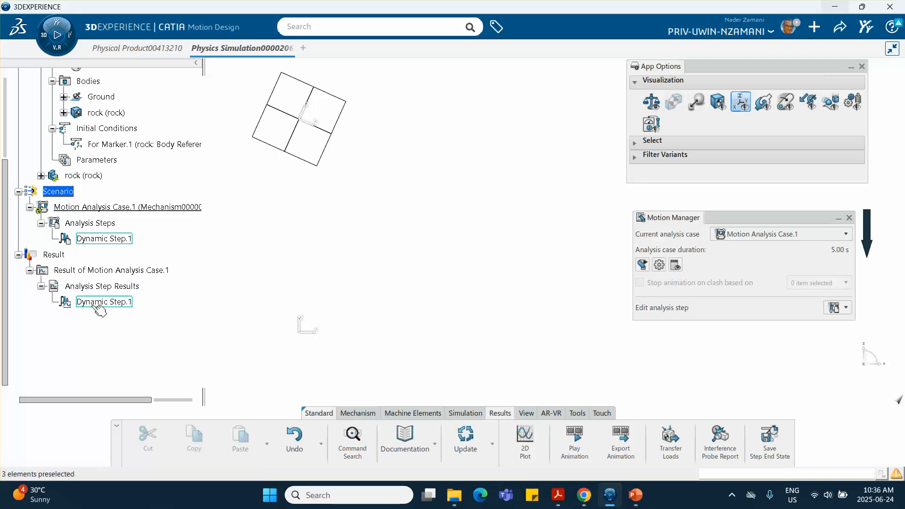
{"action": "left_click", "coordinate": [576, 441]}
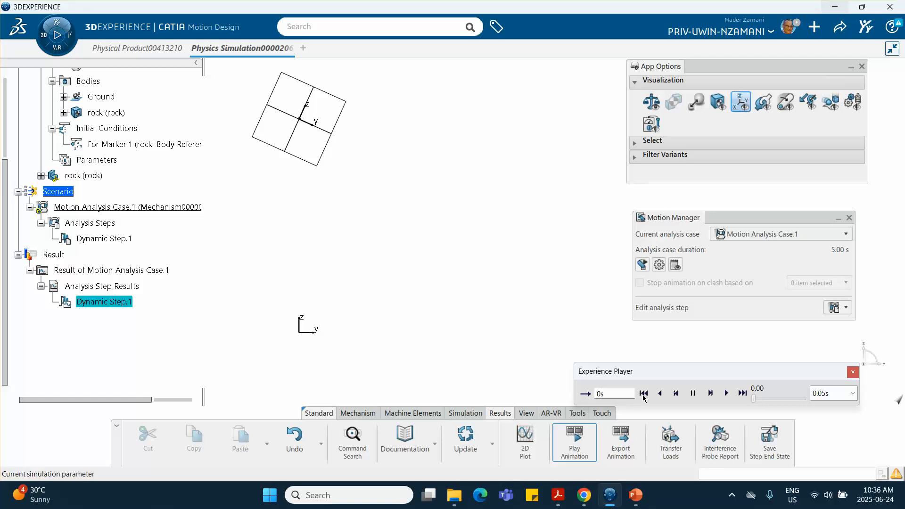
{"action": "left_click", "coordinate": [727, 393]}
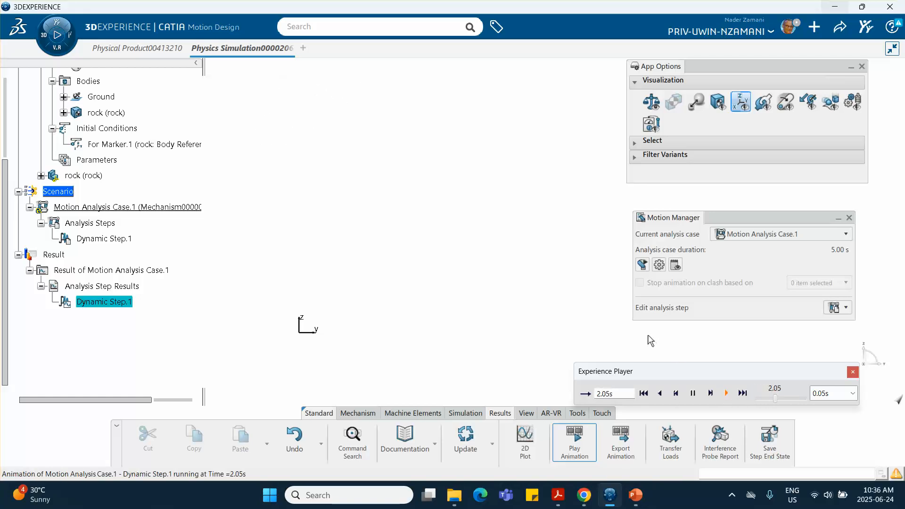
Replay the Dynamic Step.1 animation from the beginning with the full trajectory in view, and close the player.
{"action": "middle_click_drag", "start_coordinate": [420, 258], "coordinate": [323, 212]}
{"action": "middle_click_drag", "start_coordinate": [354, 239], "coordinate": [323, 250]}
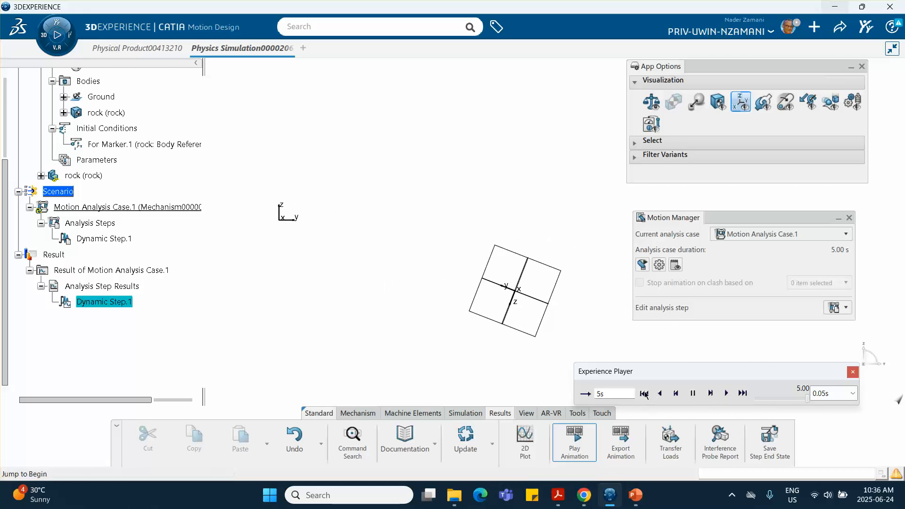
{"action": "left_click", "coordinate": [644, 393]}
{"action": "left_click", "coordinate": [729, 393]}
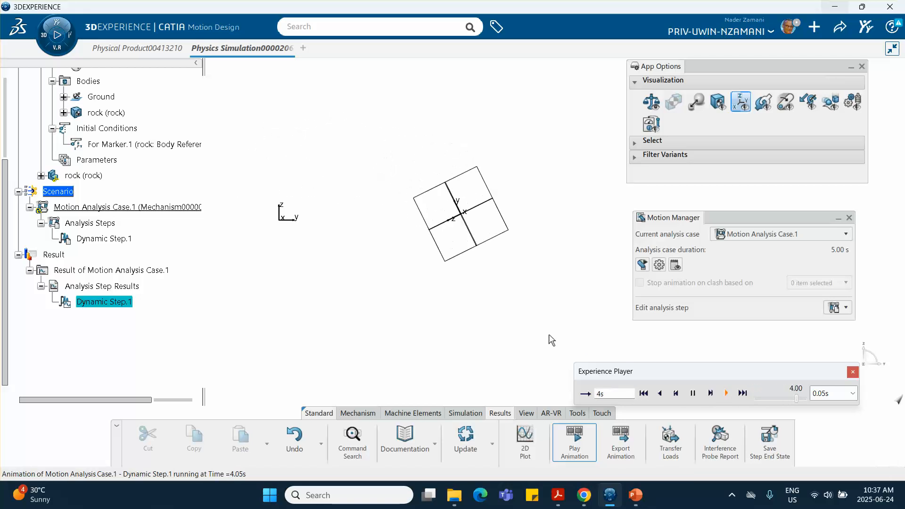
{"action": "left_click", "coordinate": [854, 372]}
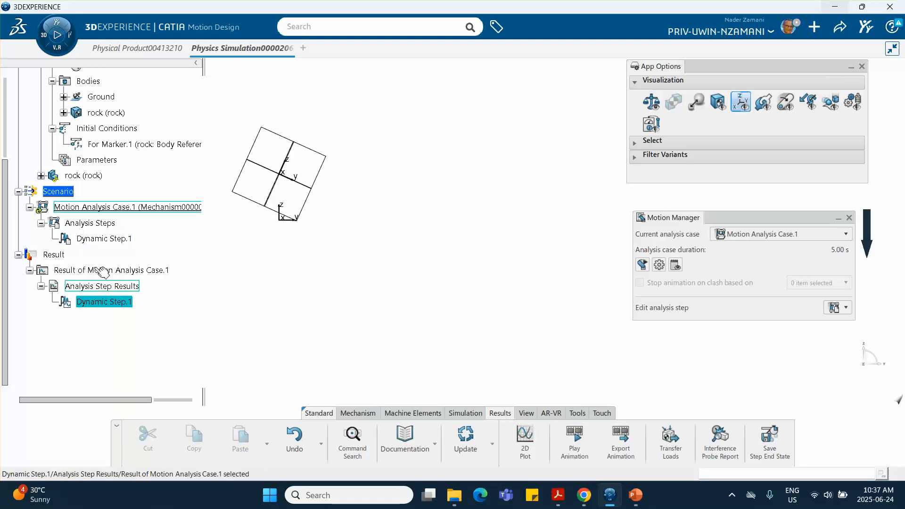
Set the step simulation duration of Dynamic Step.1 to 4 s.
{"action": "left_click", "coordinate": [104, 239]}
{"action": "double_click", "coordinate": [103, 239]}
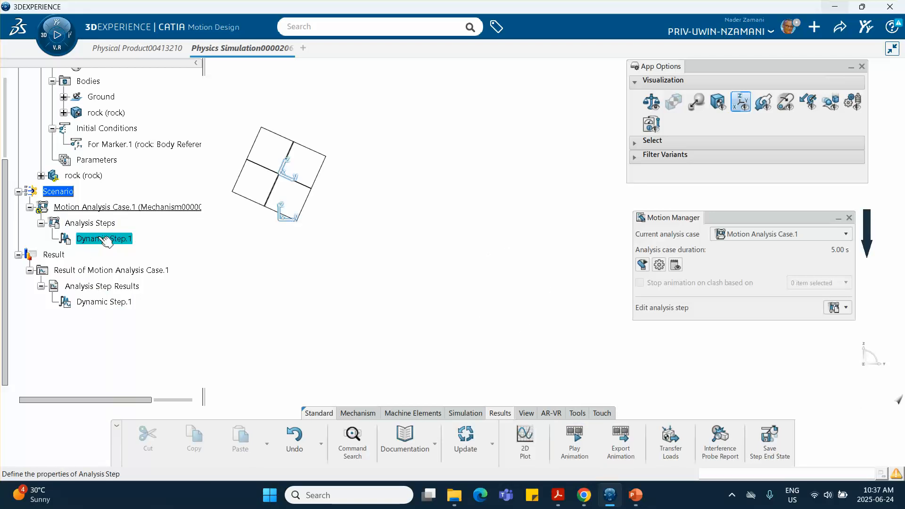
{"action": "double_click", "coordinate": [453, 196]}
{"action": "type", "text": "4"}
{"action": "left_click", "coordinate": [447, 248]}
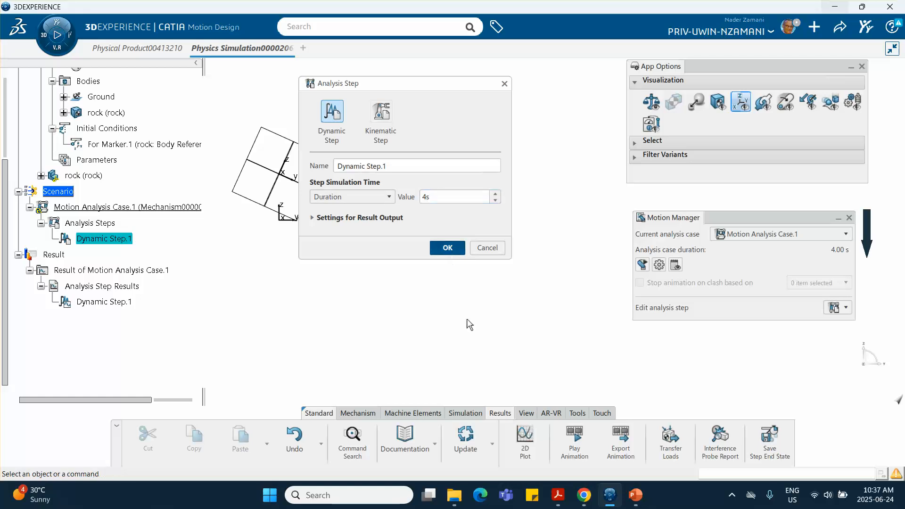
Rerun the motion analysis case with the shortened step and dismiss the computation report.
{"action": "left_click", "coordinate": [465, 413]}
{"action": "left_click", "coordinate": [694, 439]}
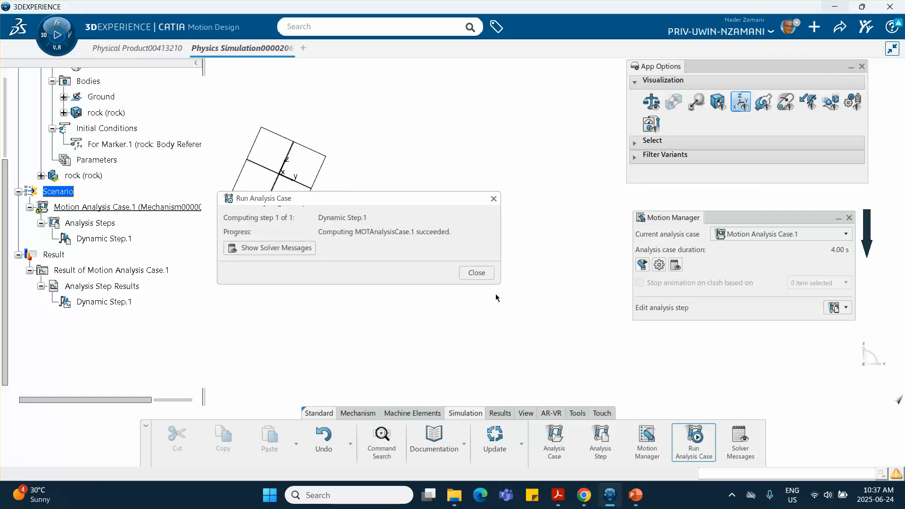
{"action": "left_click", "coordinate": [477, 272]}
Play the recomputed Dynamic Step.1 result animation through to its end and close the player.
{"action": "left_click", "coordinate": [500, 413]}
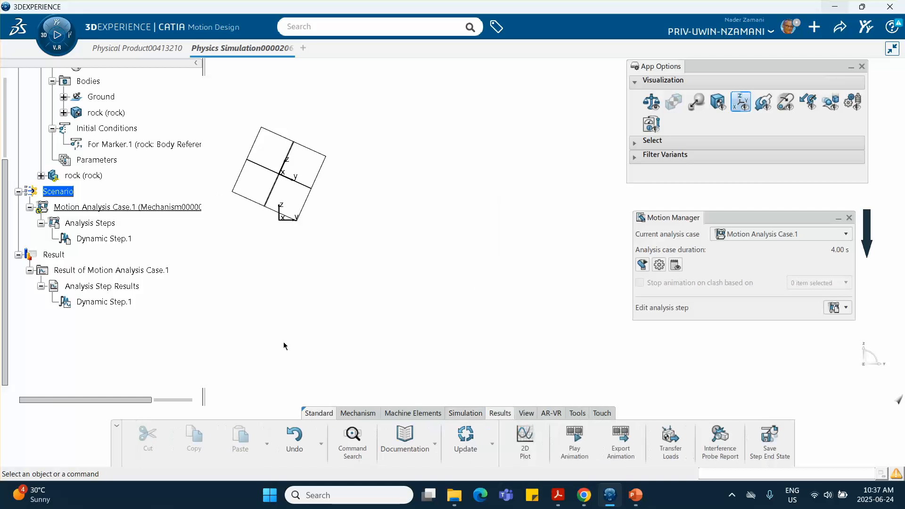
{"action": "left_click", "coordinate": [94, 301]}
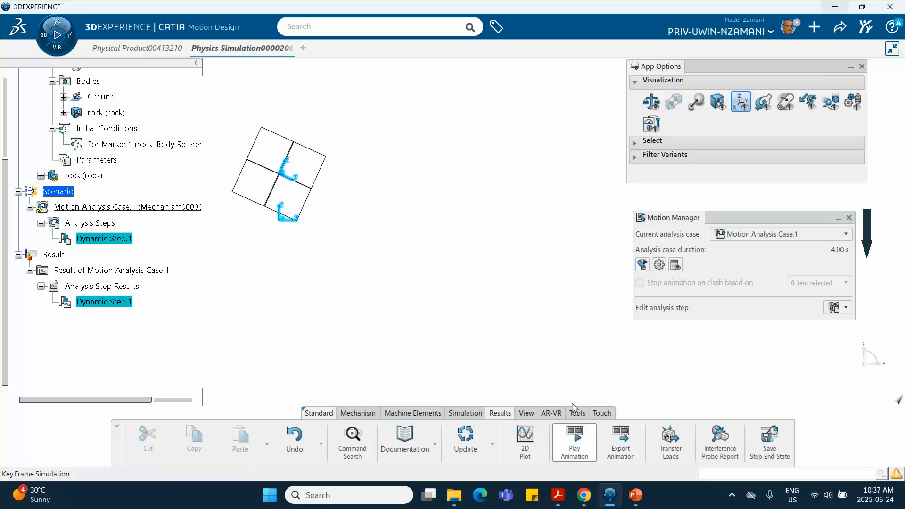
{"action": "left_click", "coordinate": [576, 441]}
{"action": "left_click", "coordinate": [726, 393]}
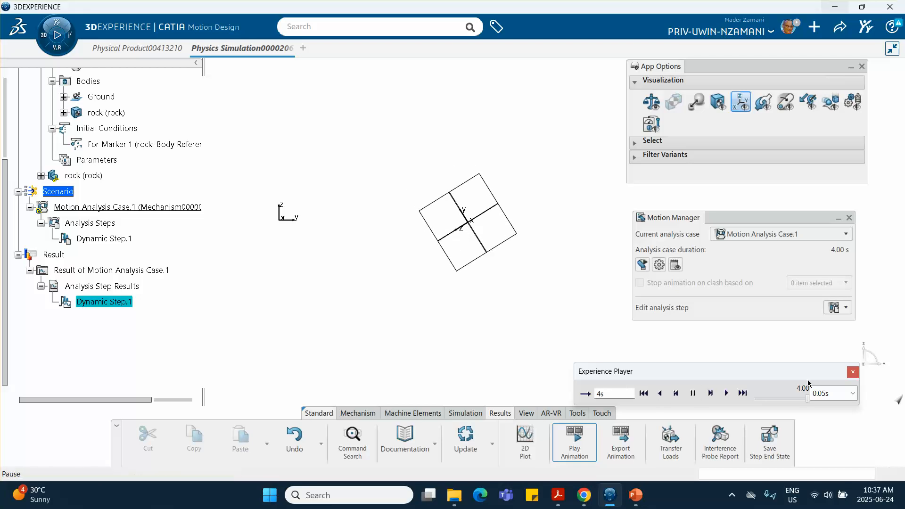
{"action": "left_click", "coordinate": [852, 372]}
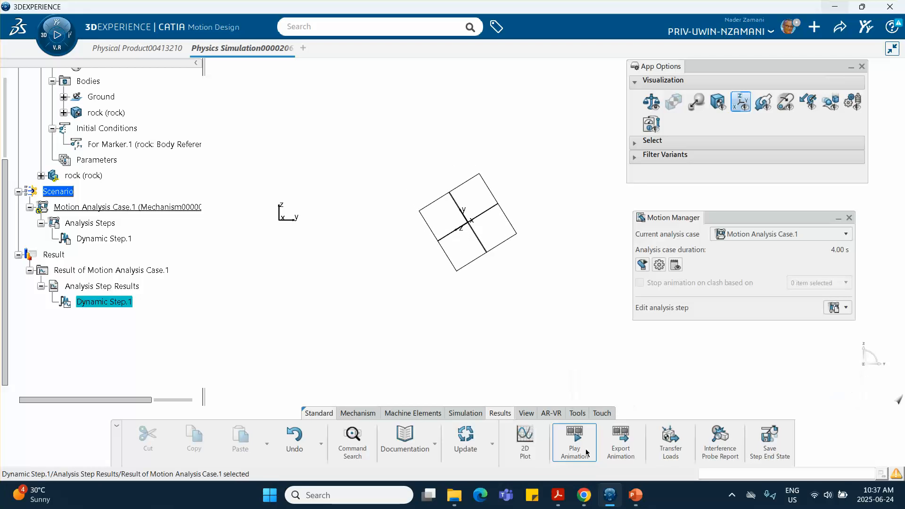
Start a 2D plot of the Dynamic Step.1 results with the rock as the channel element.
{"action": "left_click", "coordinate": [525, 441]}
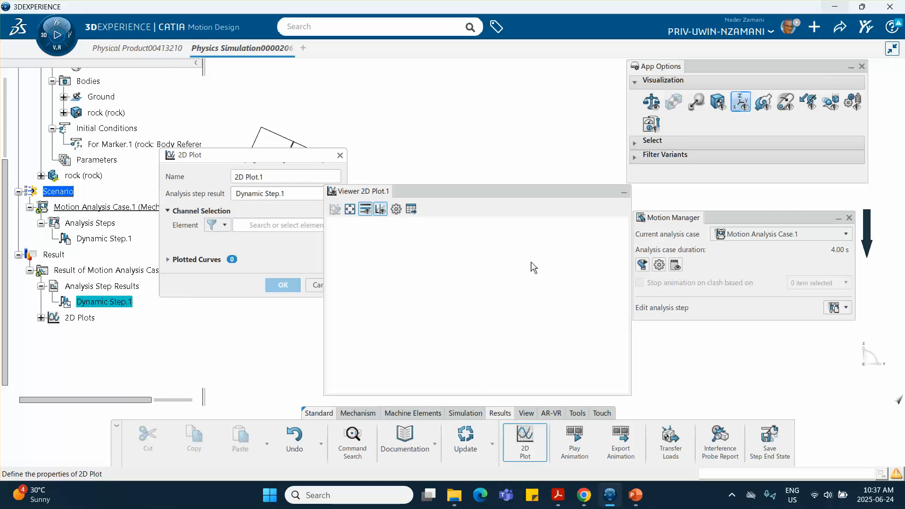
{"action": "left_click_drag", "start_coordinate": [505, 194], "coordinate": [705, 126]}
{"action": "left_click_drag", "start_coordinate": [282, 154], "coordinate": [362, 187]}
{"action": "left_click", "coordinate": [414, 222]}
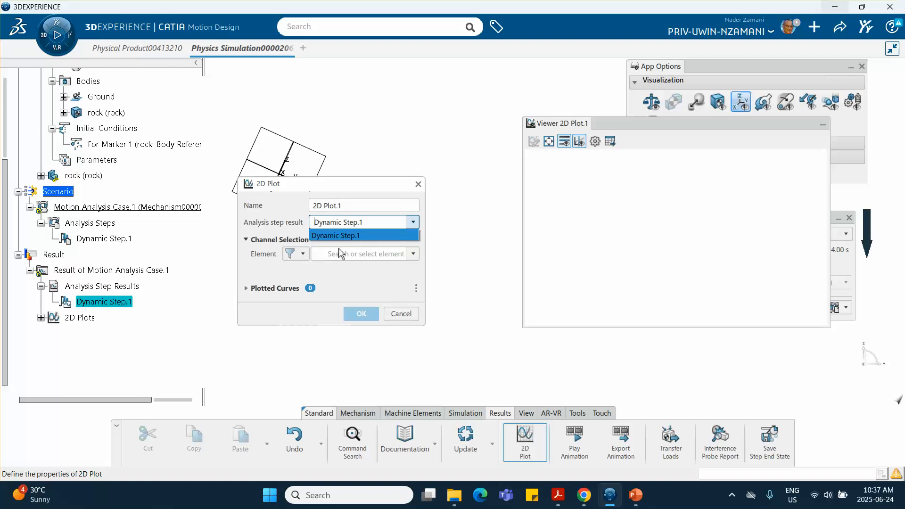
{"action": "left_click", "coordinate": [416, 233]}
{"action": "left_click", "coordinate": [415, 227]}
{"action": "left_click", "coordinate": [411, 234]}
{"action": "left_click", "coordinate": [414, 253]}
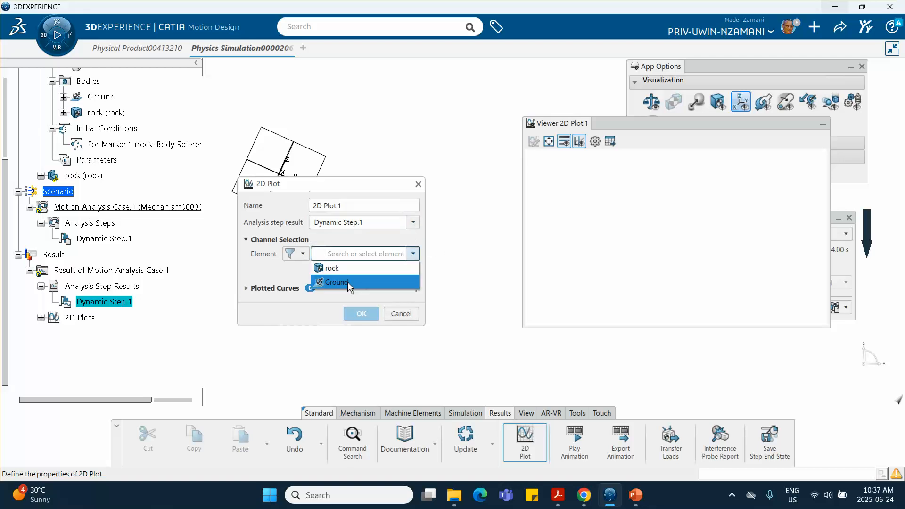
{"action": "left_click", "coordinate": [344, 269]}
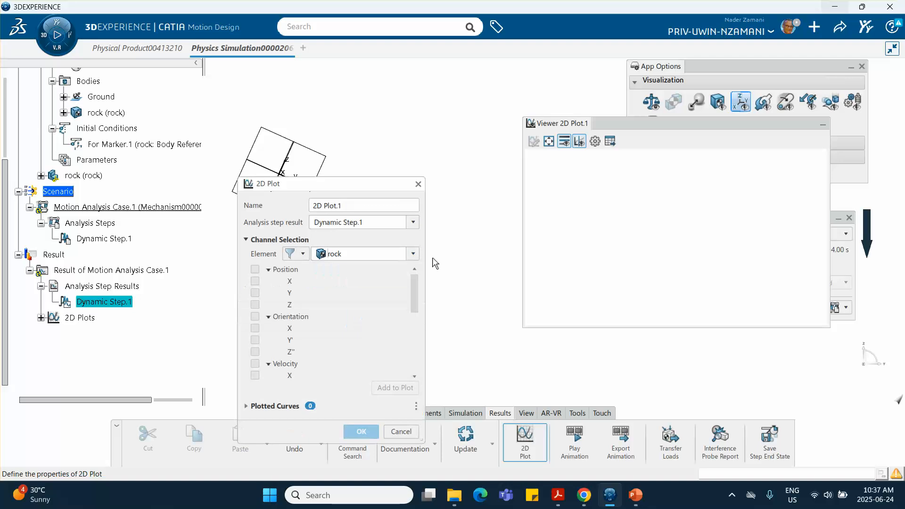
Add the rock's Position Y channel to the 2D plot and reposition the plot viewer.
{"action": "left_click", "coordinate": [255, 293]}
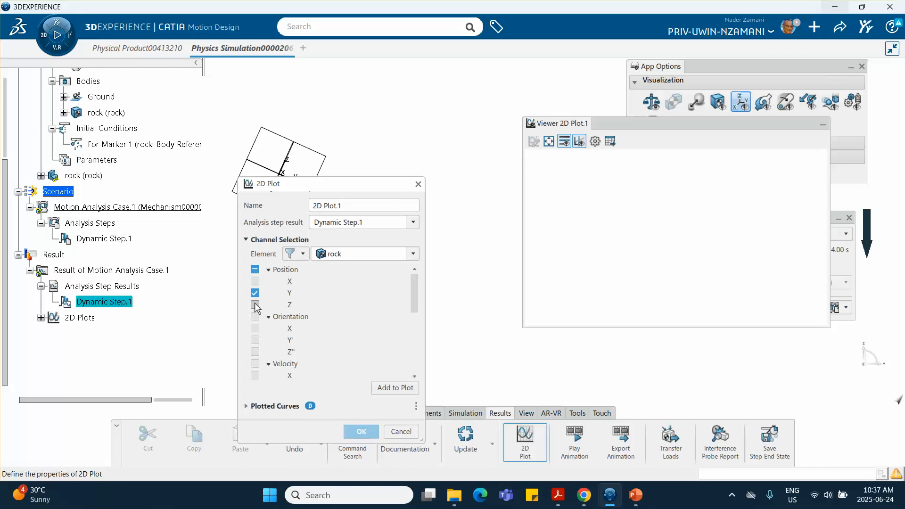
{"action": "left_click", "coordinate": [394, 387]}
{"action": "middle_click_drag", "start_coordinate": [482, 262], "coordinate": [414, 284]}
{"action": "left_click_drag", "start_coordinate": [666, 123], "coordinate": [578, 90]}
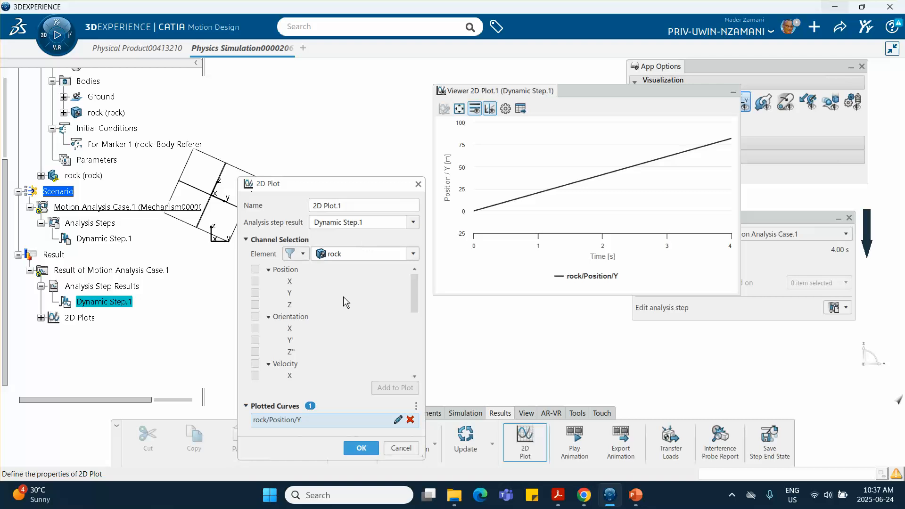
Replace the Position Y curve in the 2D plot with the rock's Position Z channel.
{"action": "left_click", "coordinate": [410, 420]}
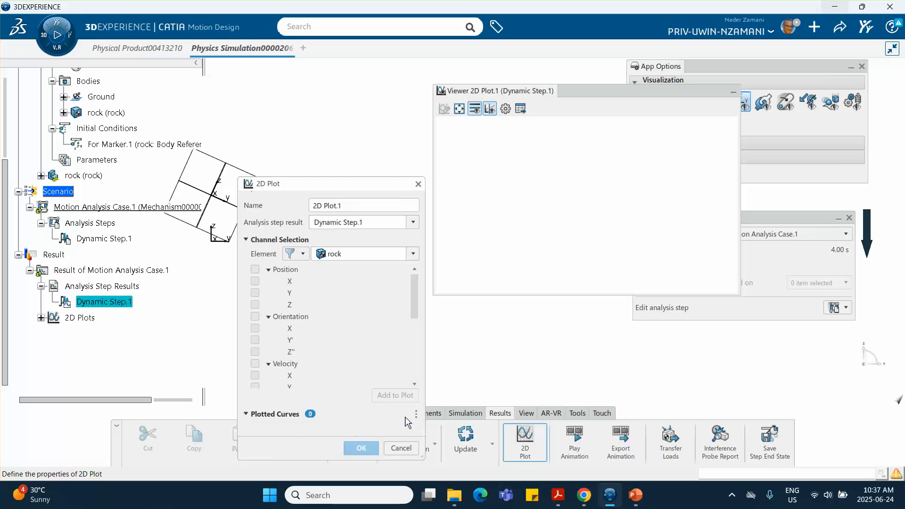
{"action": "left_click", "coordinate": [255, 305]}
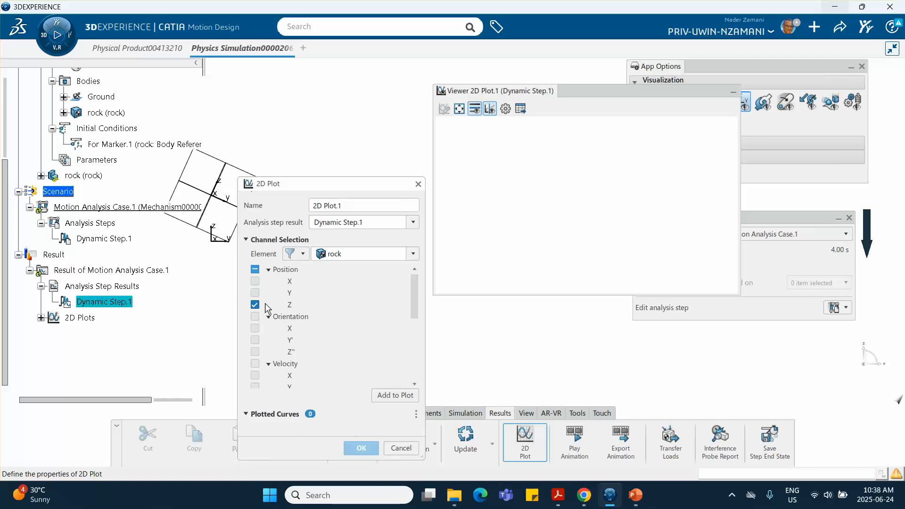
{"action": "left_click", "coordinate": [394, 396]}
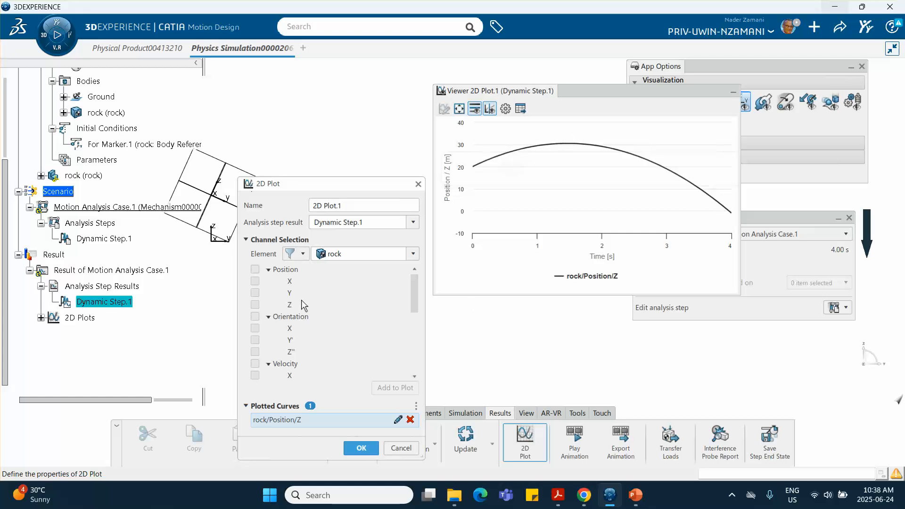
Remove the Position Z curve from the 2D plot and plot the rock's Velocity Y and Velocity Z channels together.
{"action": "scroll", "coordinate": [274, 300], "scroll_direction": "down", "scroll_amount": 3}
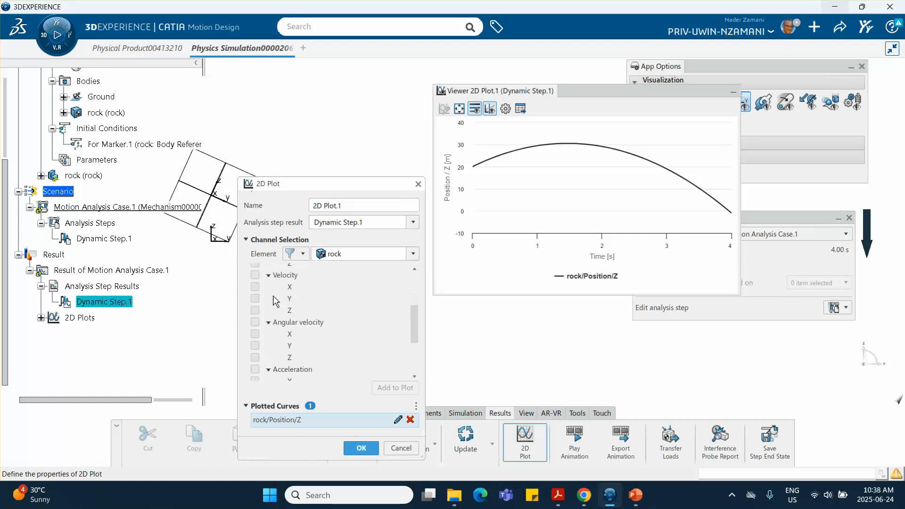
{"action": "left_click", "coordinate": [411, 421]}
{"action": "scroll", "coordinate": [352, 358], "scroll_direction": "down", "scroll_amount": 3}
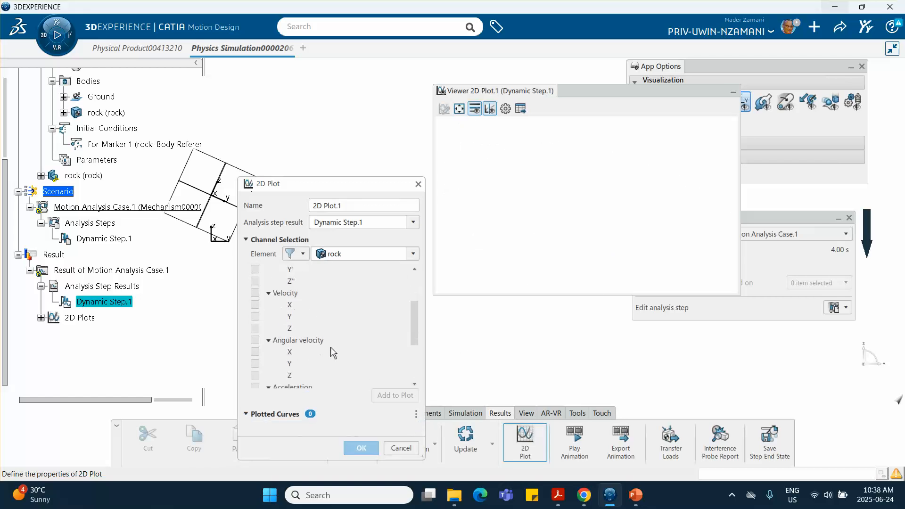
{"action": "left_click", "coordinate": [255, 317]}
{"action": "left_click", "coordinate": [255, 329]}
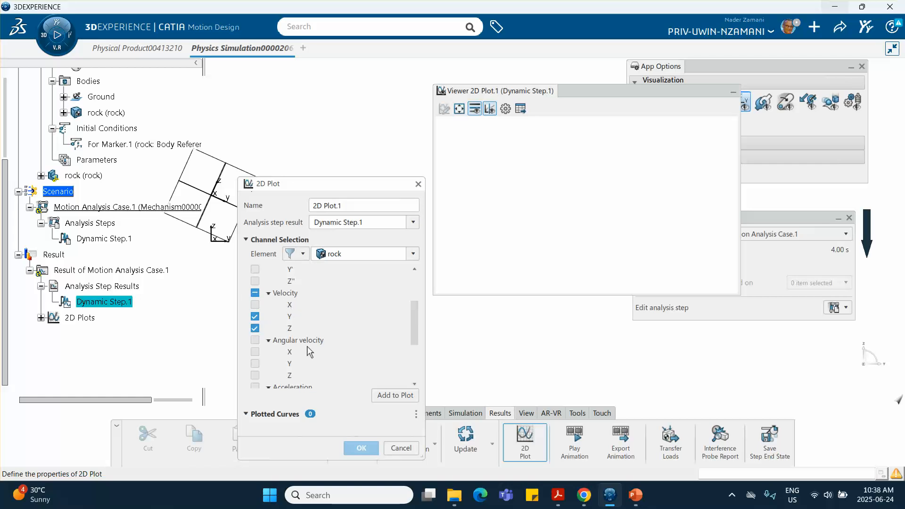
{"action": "left_click", "coordinate": [395, 396]}
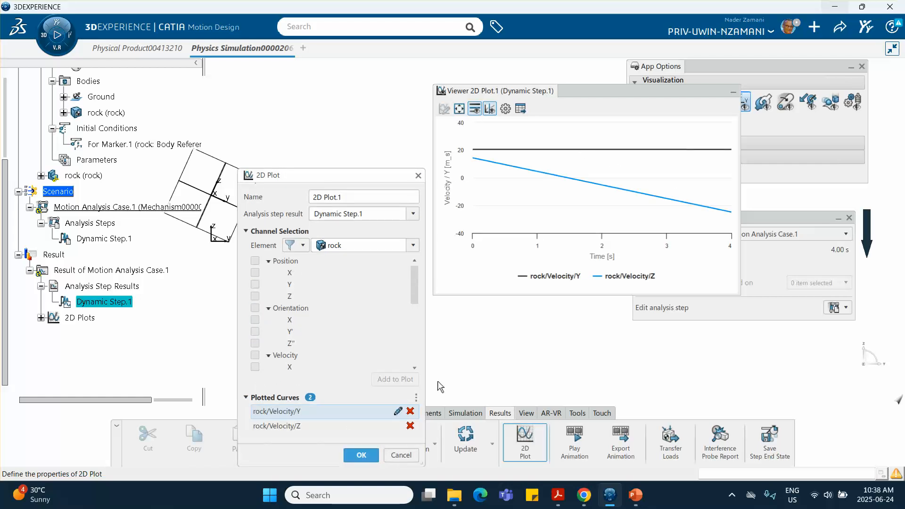
Switch to the PowerPoint presentation with the projectile problem slide and show the hidden system tray icons.
{"action": "mouse_move", "coordinate": [483, 179]}
{"action": "left_click", "coordinate": [626, 502]}
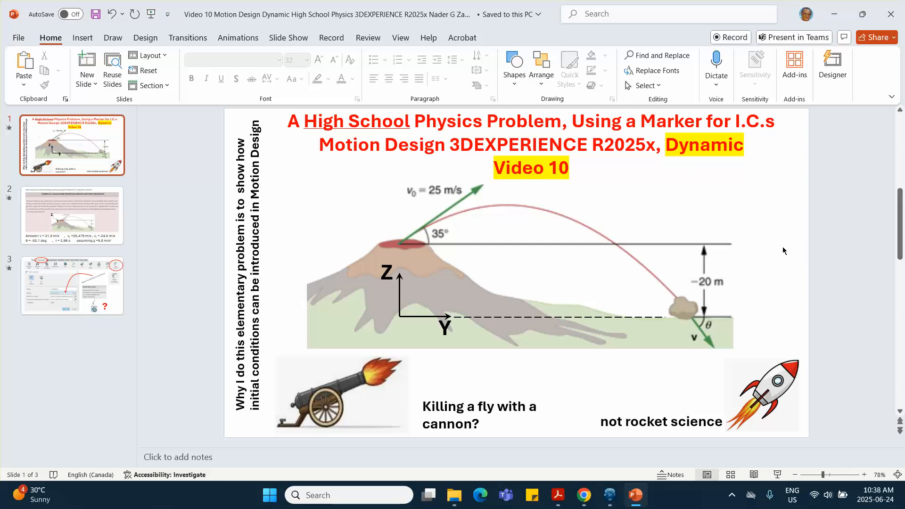
{"action": "left_click", "coordinate": [735, 494]}
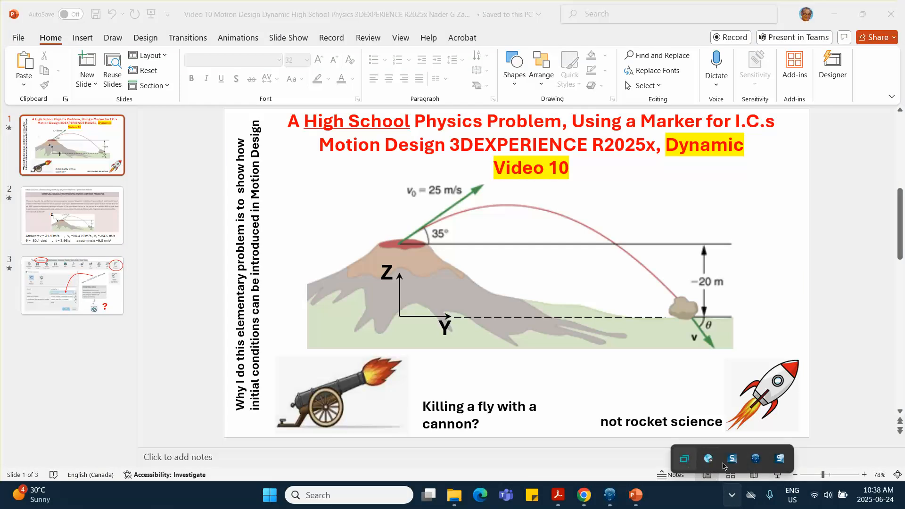